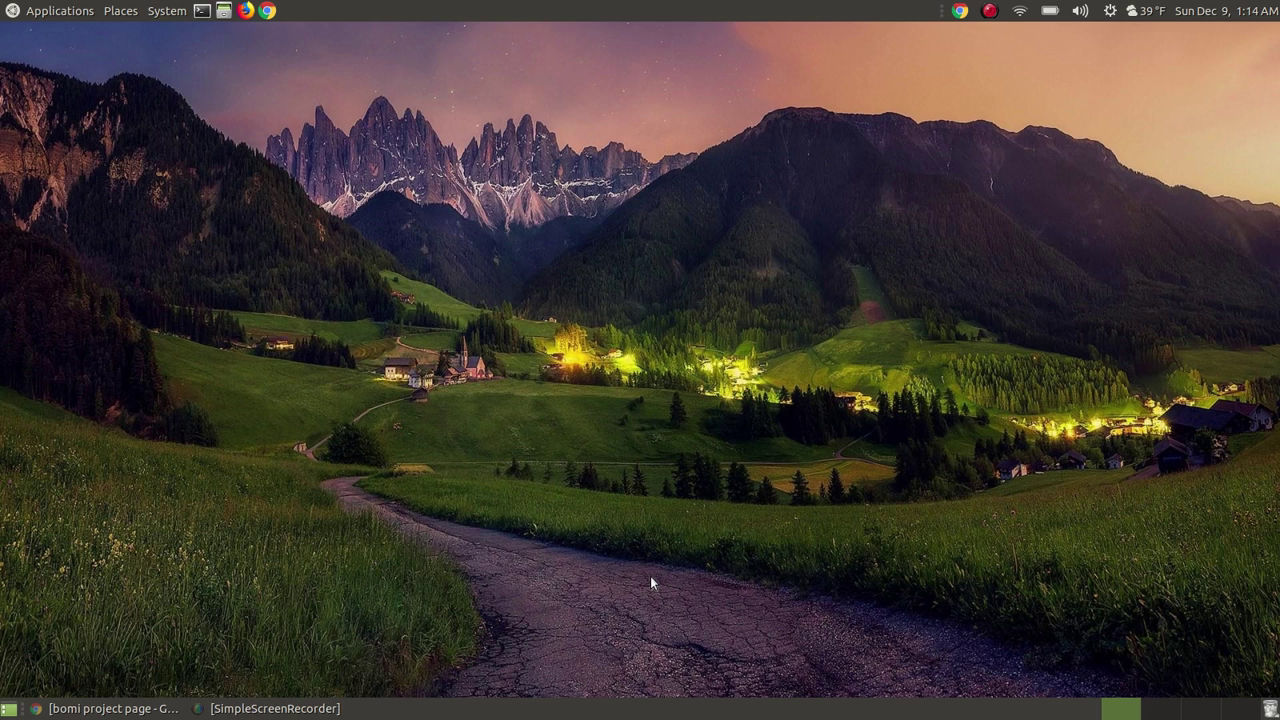
- Switch to the Chrome window and read through the bomi project home page, including its features and license sections
{"action": "left_click", "coordinate": [110, 708]}
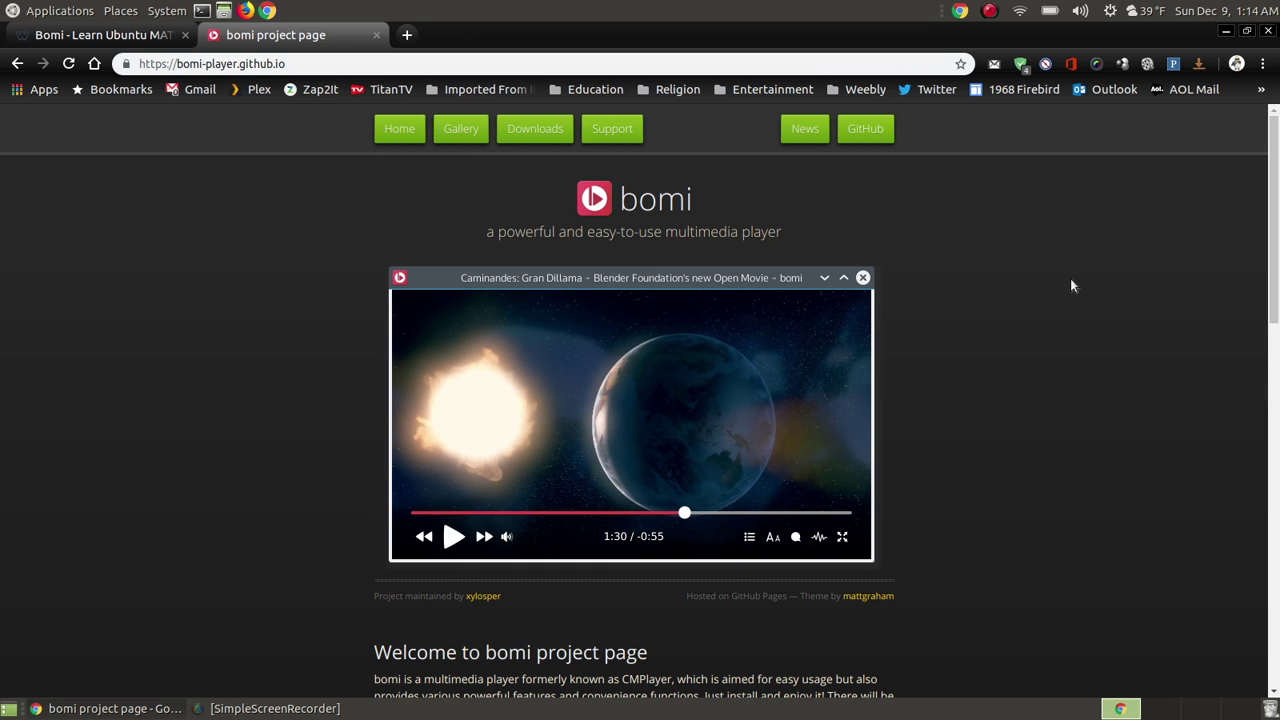
{"action": "scroll", "coordinate": [1069, 277], "scroll_direction": "down", "scroll_amount": 2}
{"action": "scroll", "coordinate": [1277, 400], "scroll_direction": "down", "scroll_amount": 4}
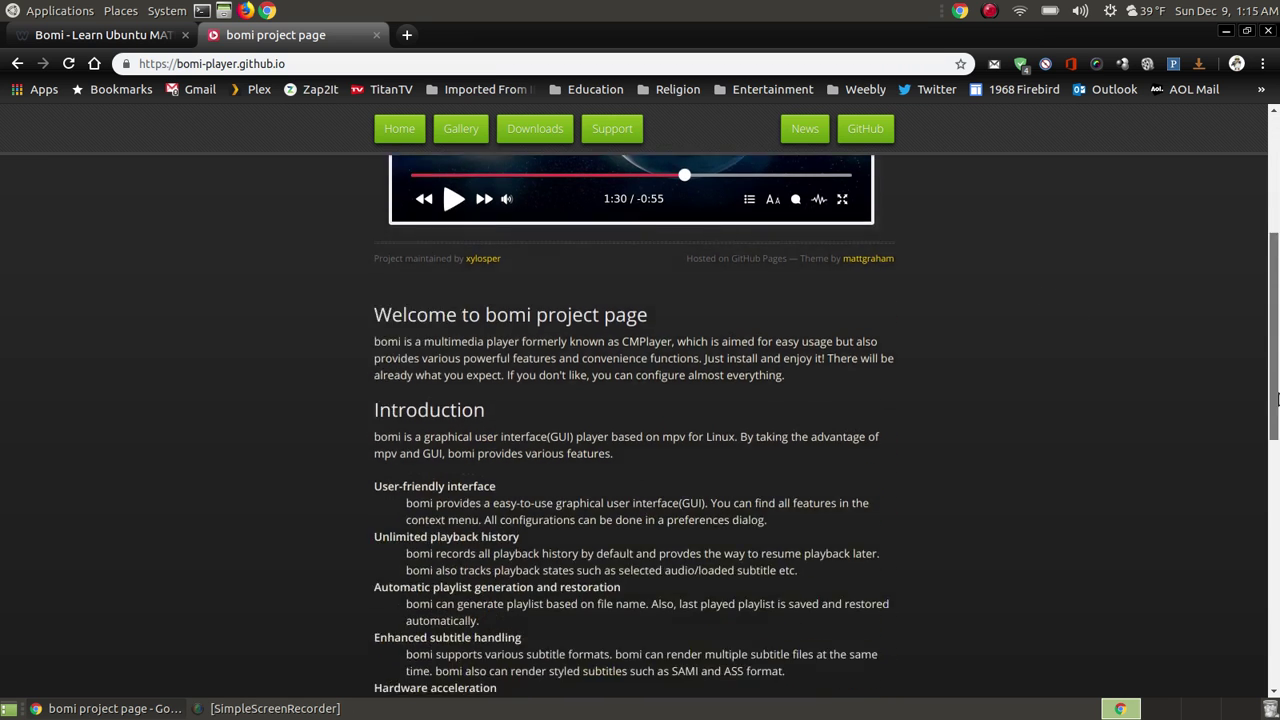
{"action": "scroll", "coordinate": [1277, 400], "scroll_direction": "down", "scroll_amount": 10}
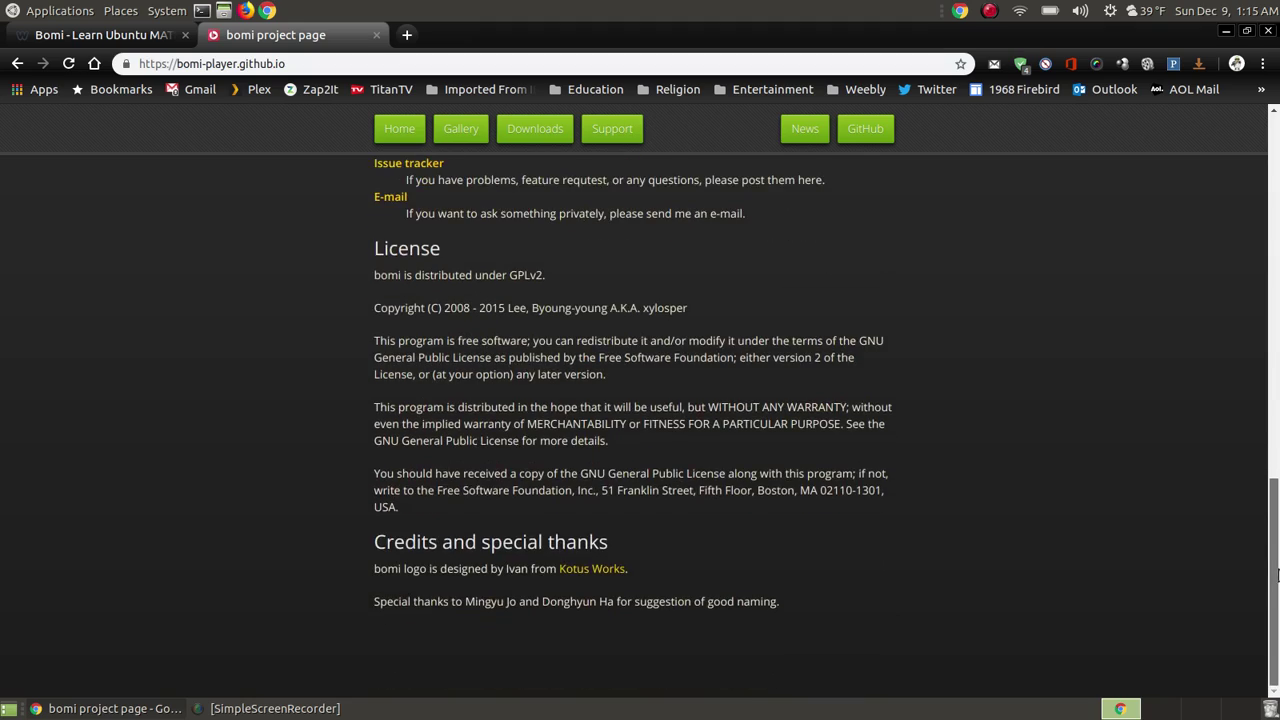
{"action": "scroll", "coordinate": [1277, 583], "scroll_direction": "up", "scroll_amount": 12}
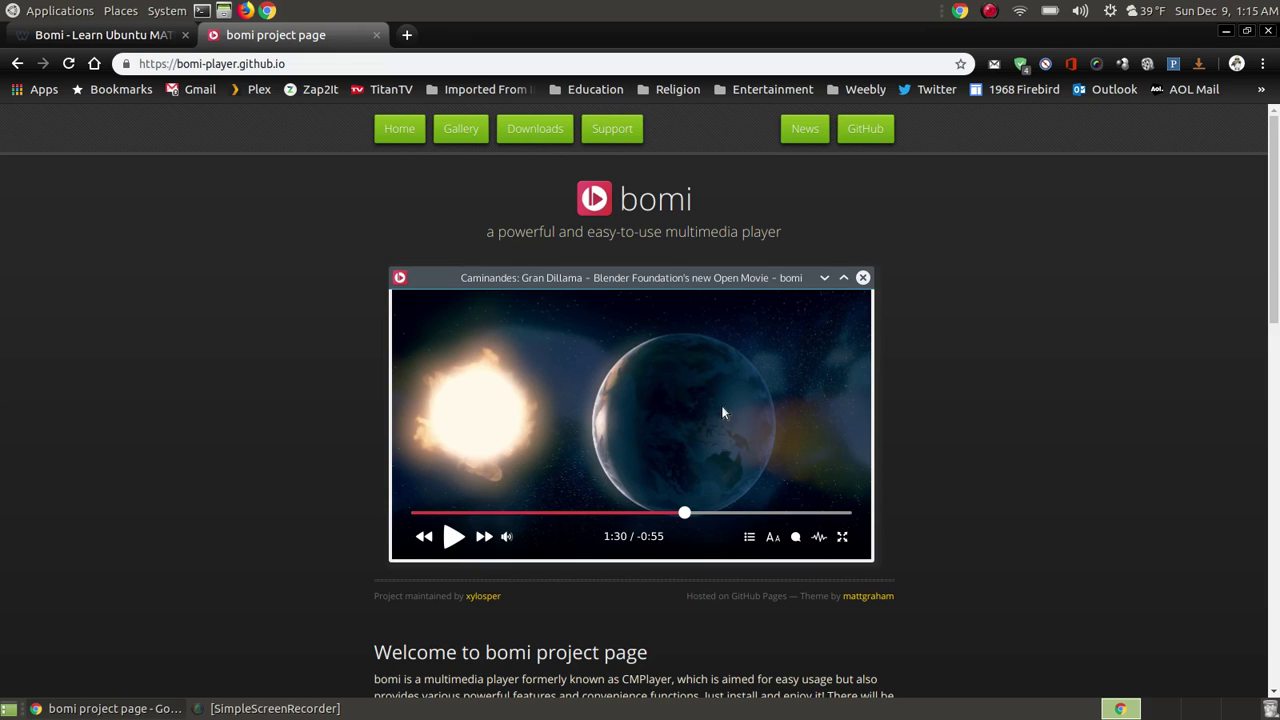
{"action": "left_click_drag", "start_coordinate": [1276, 175], "coordinate": [1252, 126]}
- Open the bomi project's Downloads page and review the source code and Linux package listings
{"action": "left_click", "coordinate": [556, 138]}
{"action": "scroll", "coordinate": [995, 373], "scroll_direction": "down", "scroll_amount": 3}
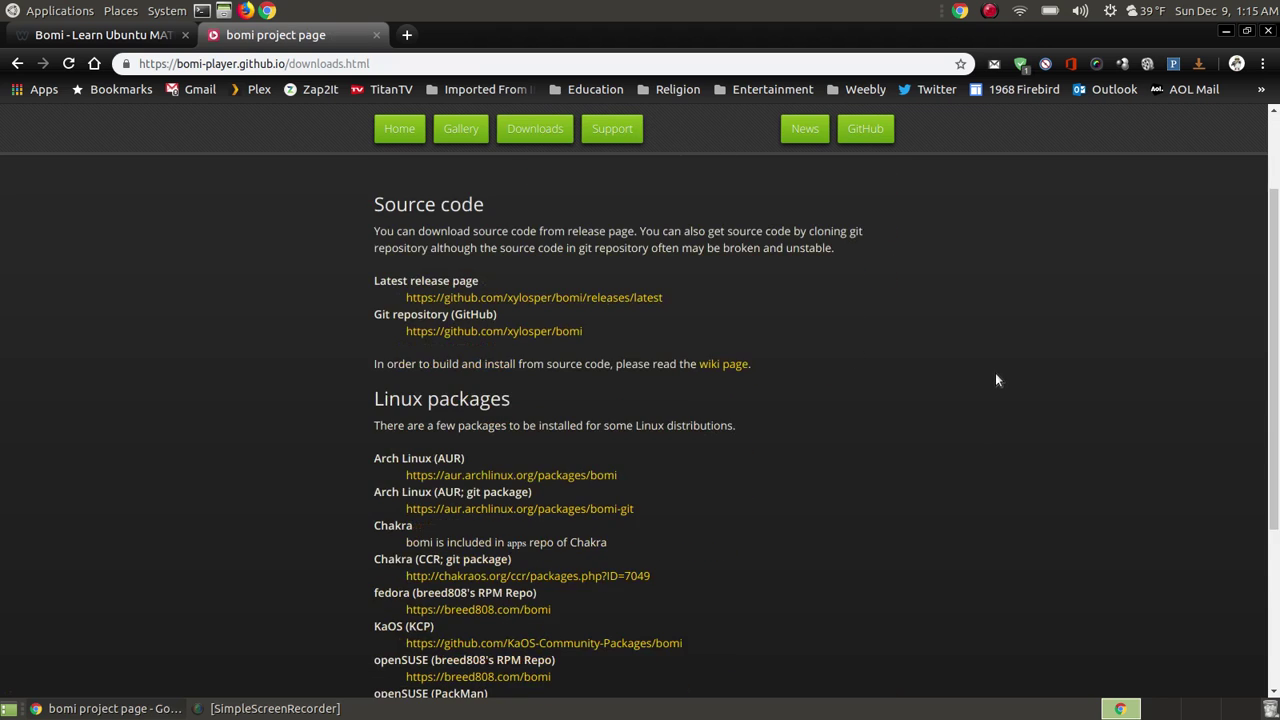
{"action": "scroll", "coordinate": [995, 378], "scroll_direction": "down", "scroll_amount": 1}
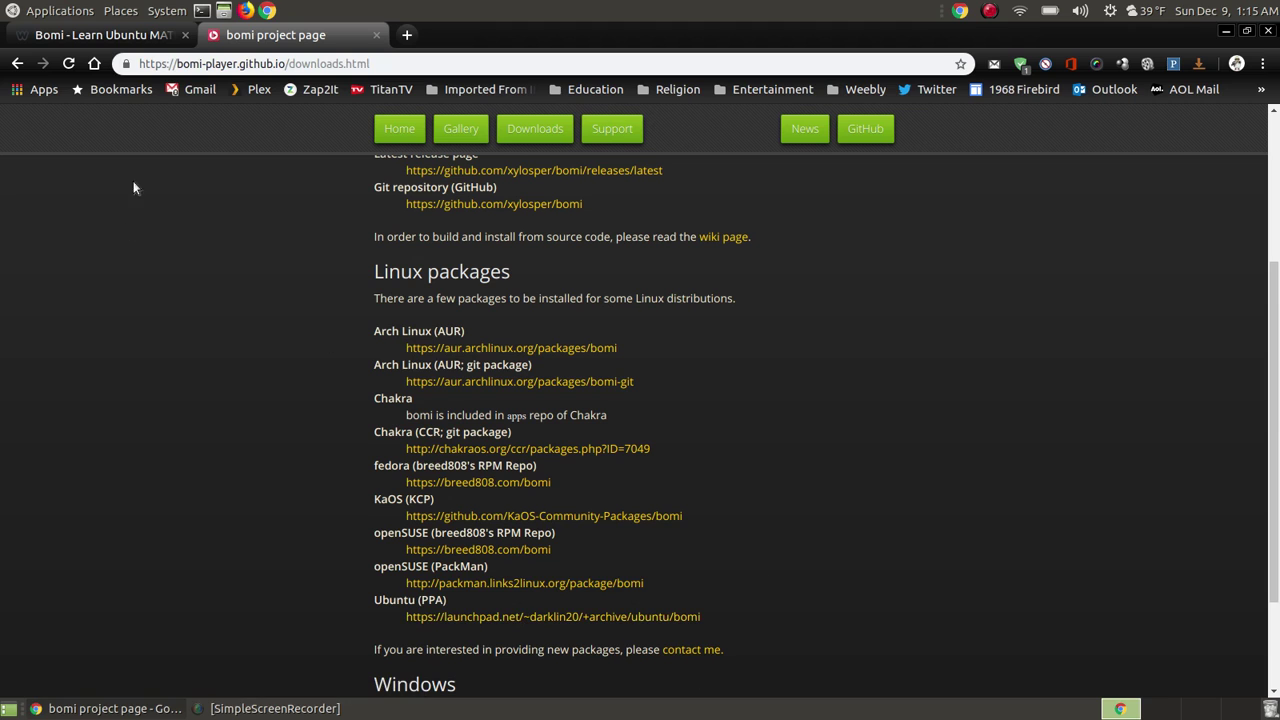
- Copy the command "sudo add-apt-repository ppa:nemonein/tailored" from the install instructions on the Learn Ubuntu MATE Bomi page
{"action": "left_click", "coordinate": [106, 36]}
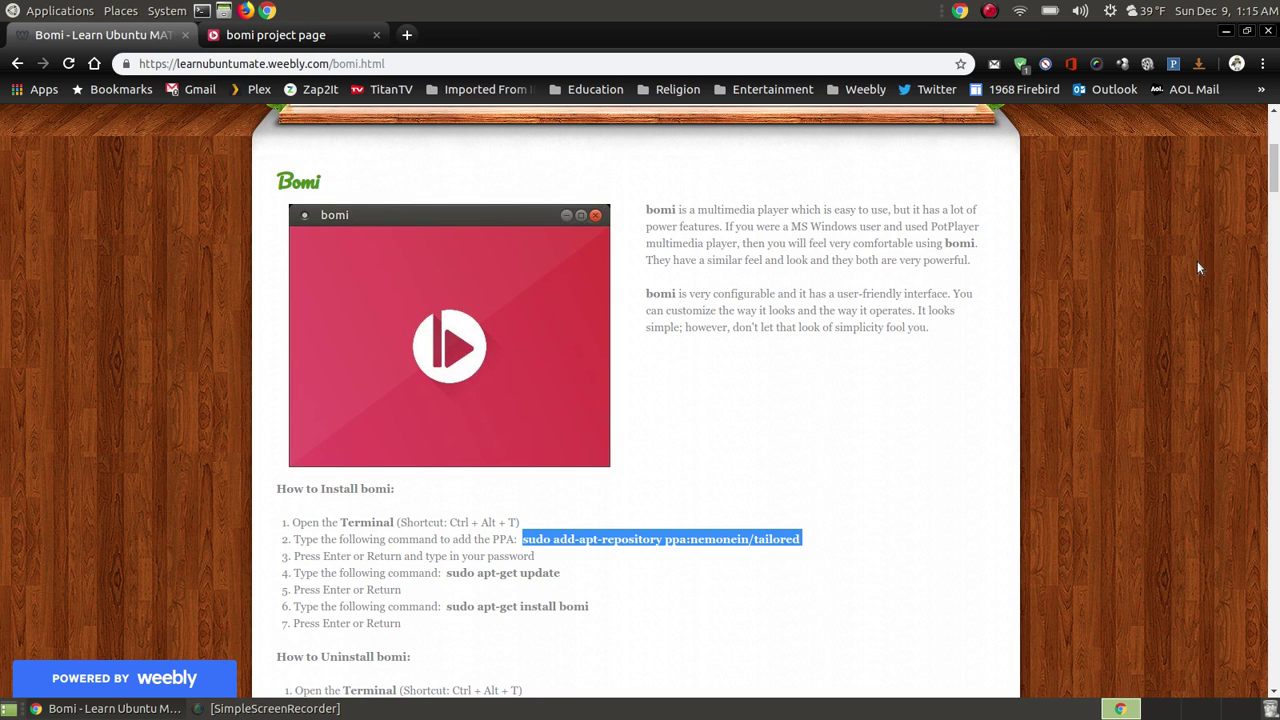
{"action": "mouse_move", "coordinate": [1275, 162]}
{"action": "left_mouse_down"}
{"action": "mouse_move", "coordinate": [1275, 312]}
{"action": "mouse_move", "coordinate": [1270, 170]}
{"action": "left_mouse_up"}
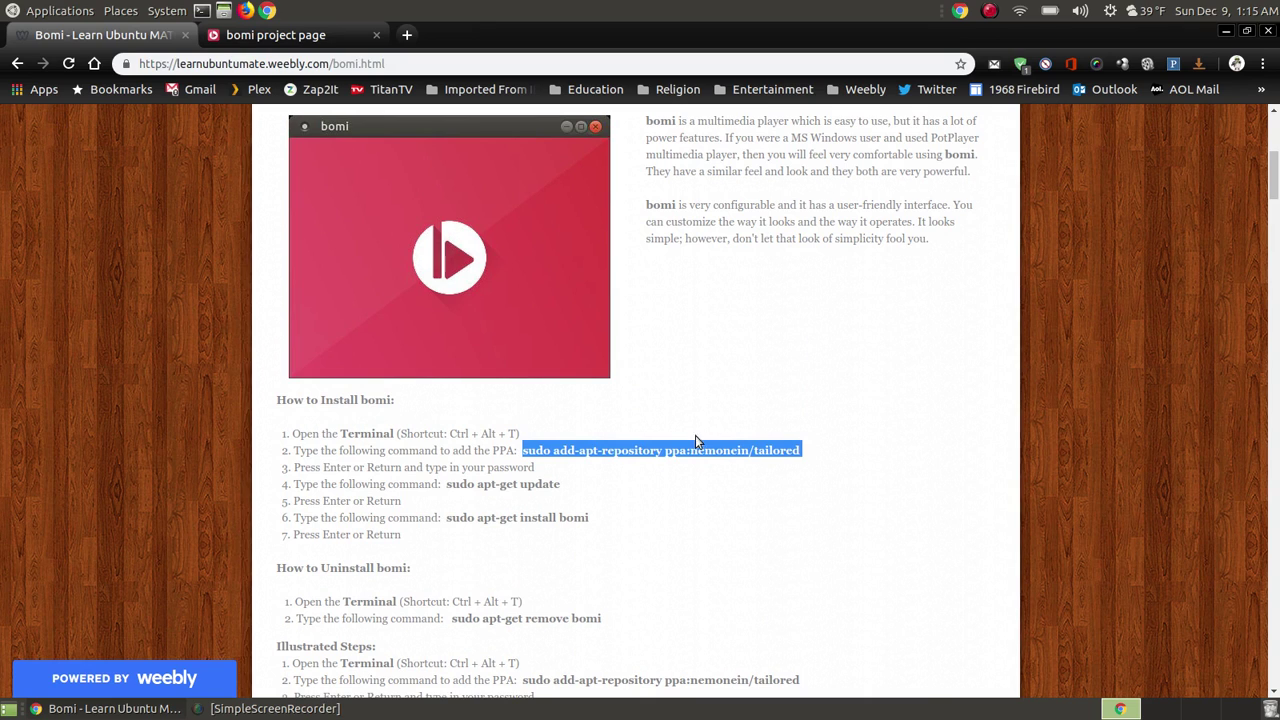
{"action": "right_click", "coordinate": [646, 449]}
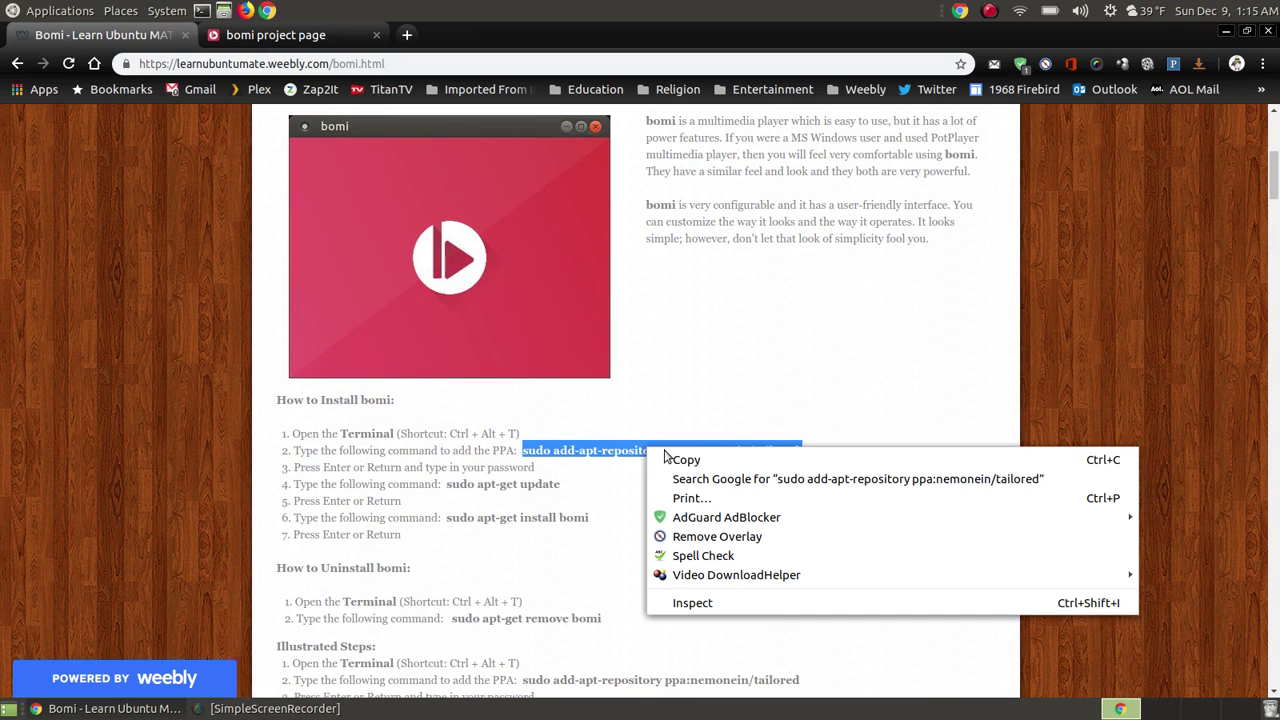
{"action": "left_click", "coordinate": [694, 456]}
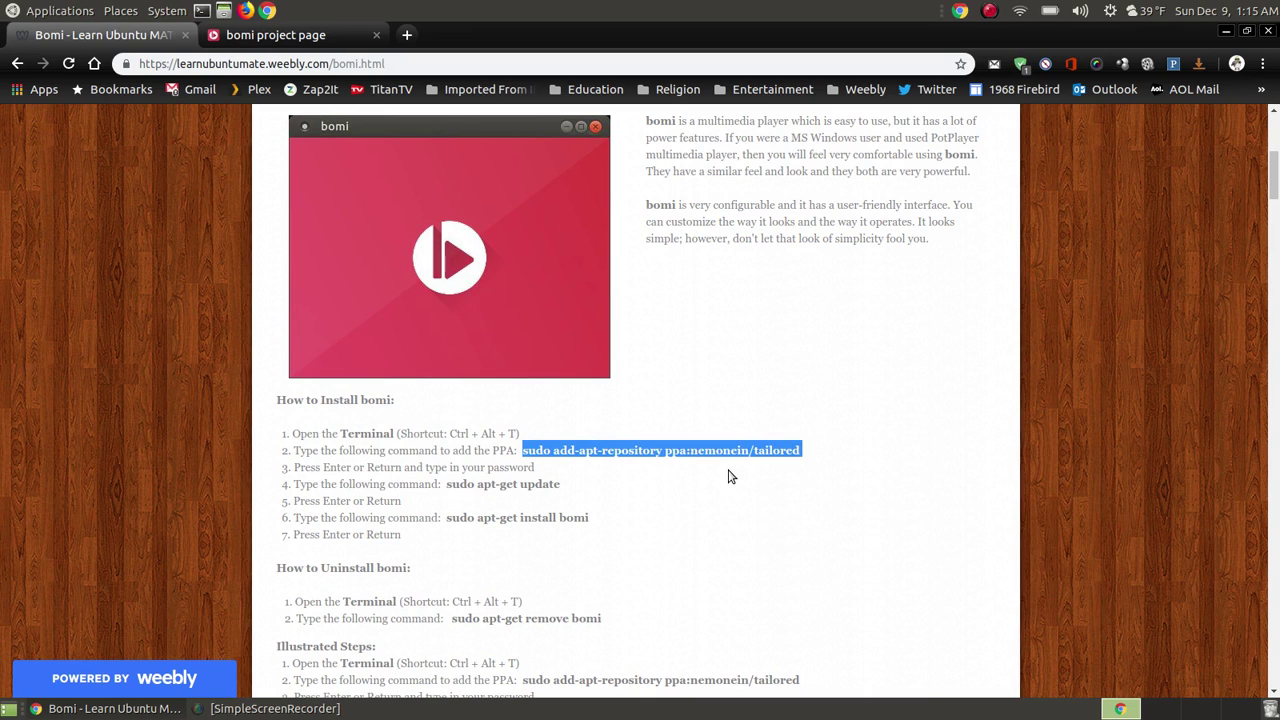
- Run the copied "sudo add-apt-repository ppa:nemonein/tailored" command in a new terminal, enter the account password, and confirm adding the PPA
{"action": "left_click", "coordinate": [201, 10]}
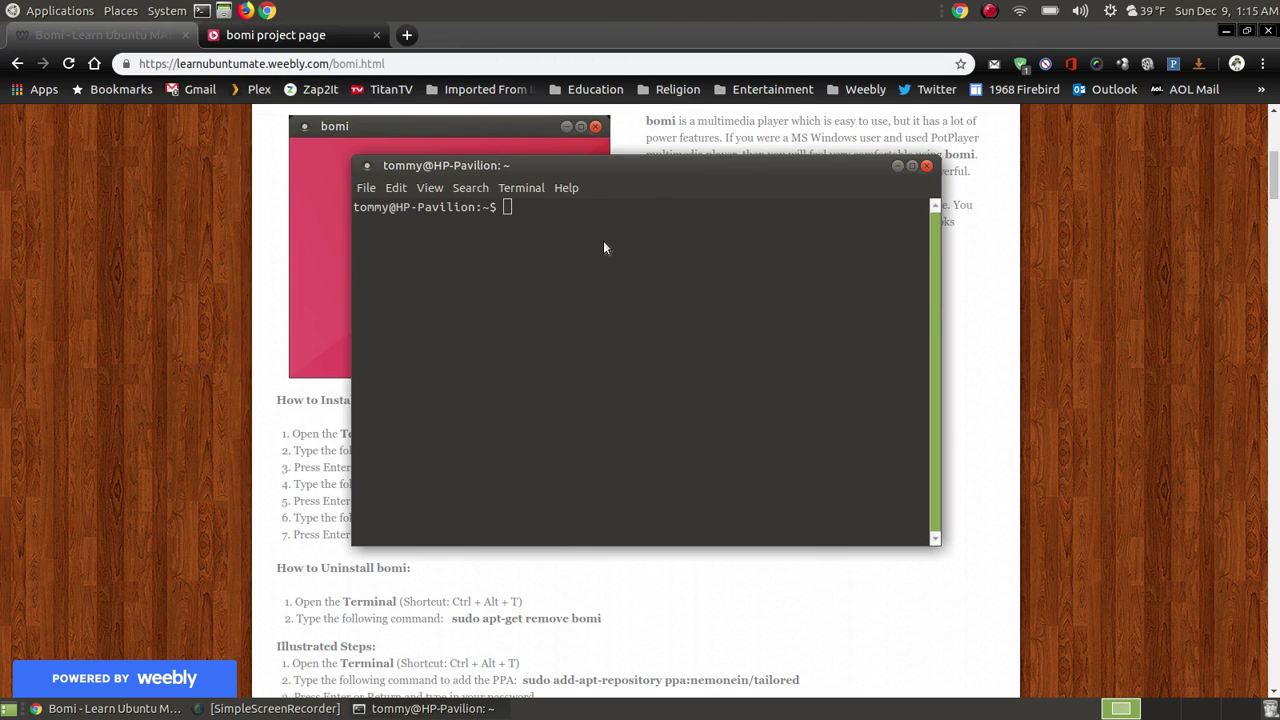
{"action": "right_click", "coordinate": [604, 247]}
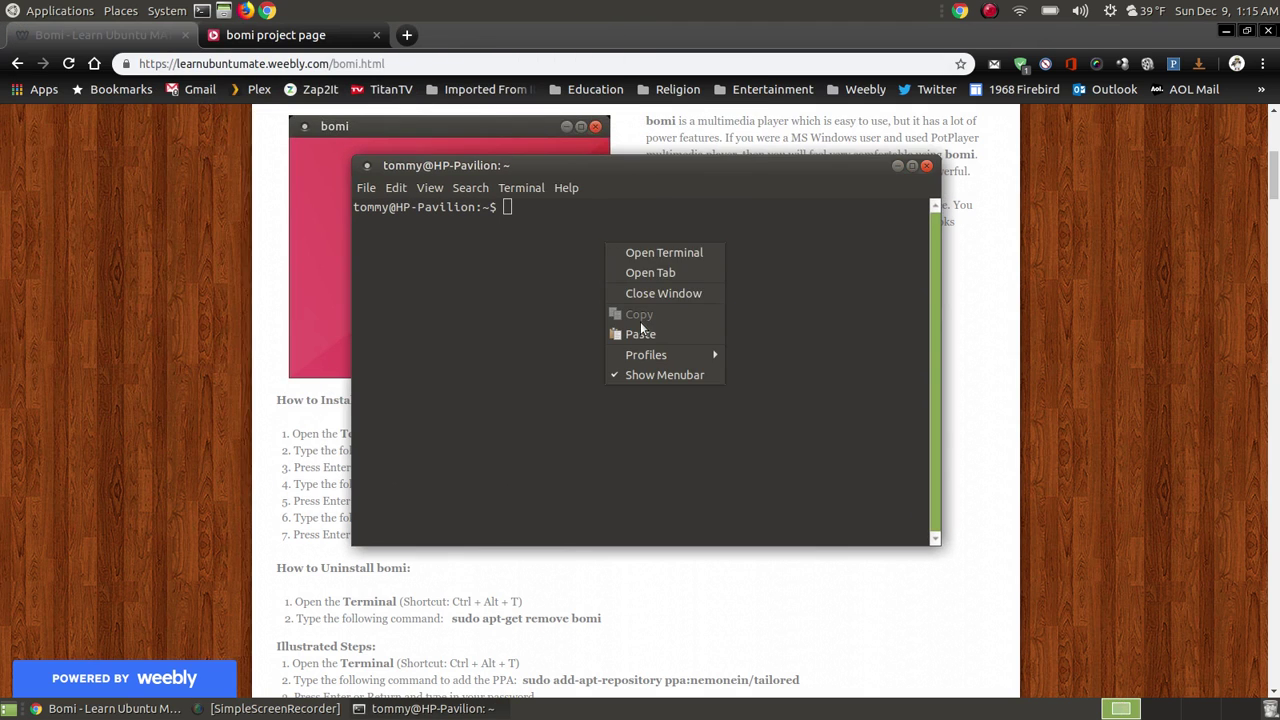
{"action": "left_click", "coordinate": [642, 332]}
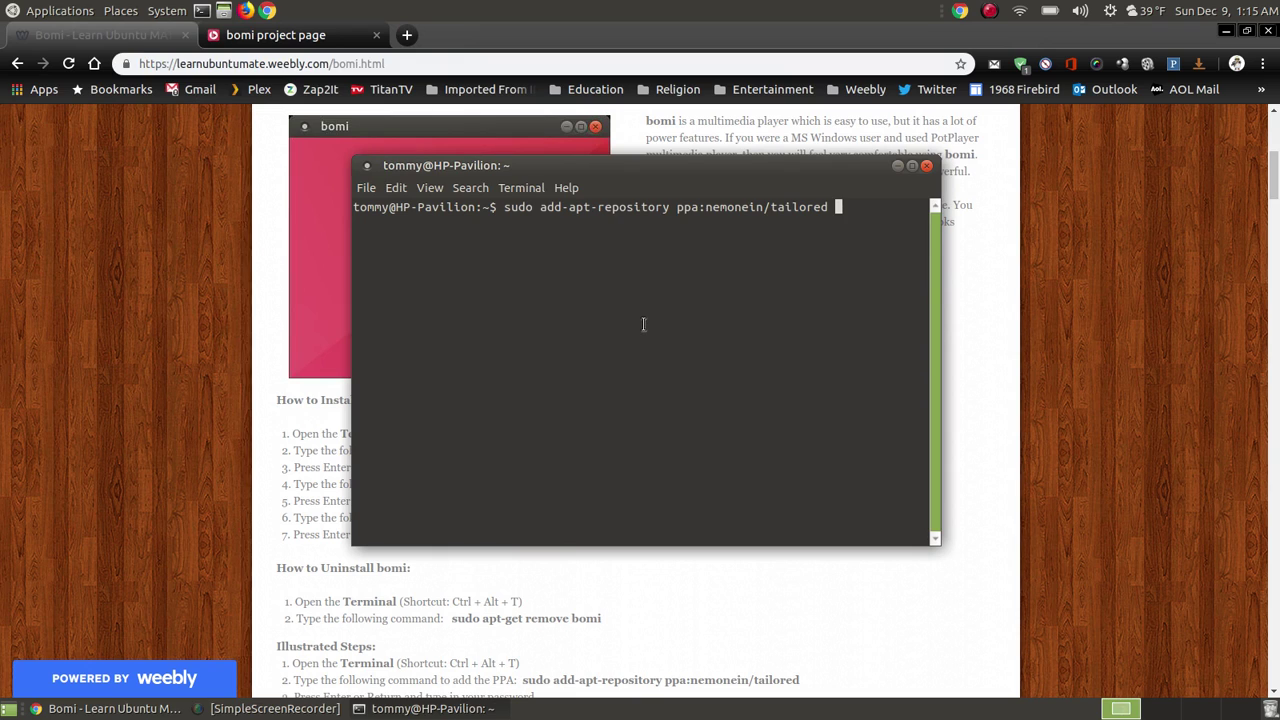
{"action": "key", "text": "Return"}
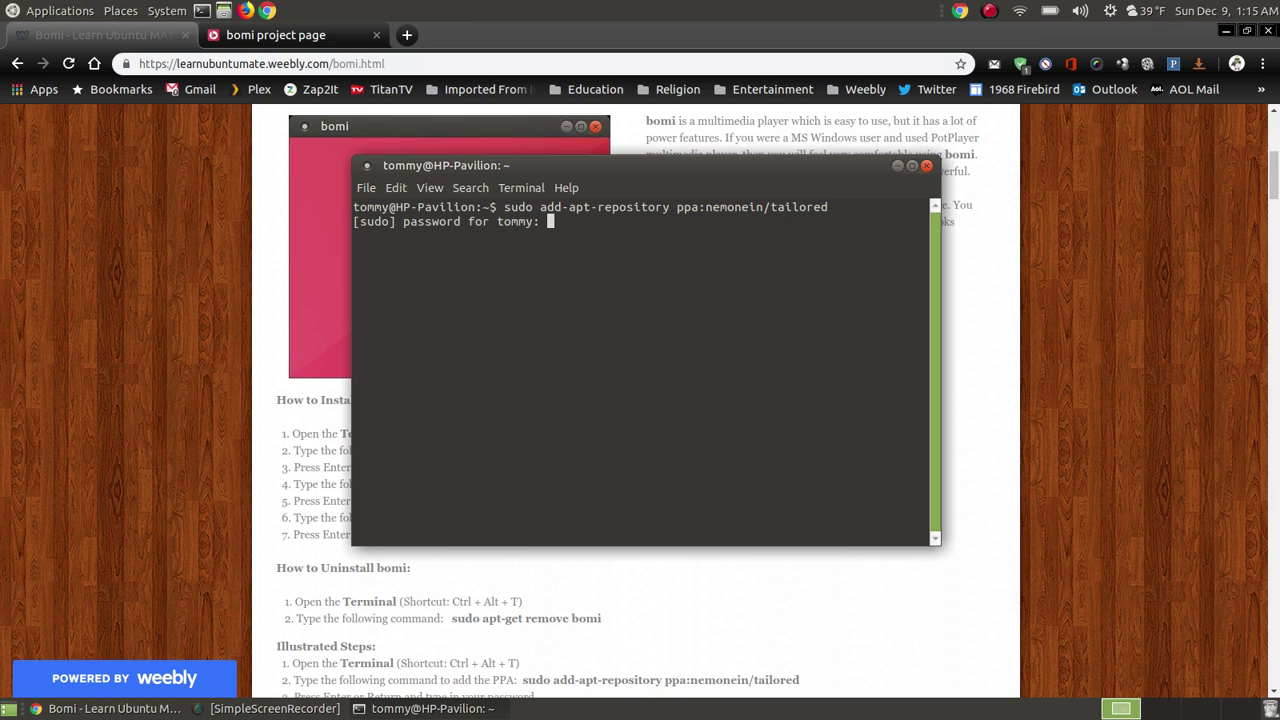
{"action": "key", "text": "Return"}
{"action": "key", "text": "Return"}
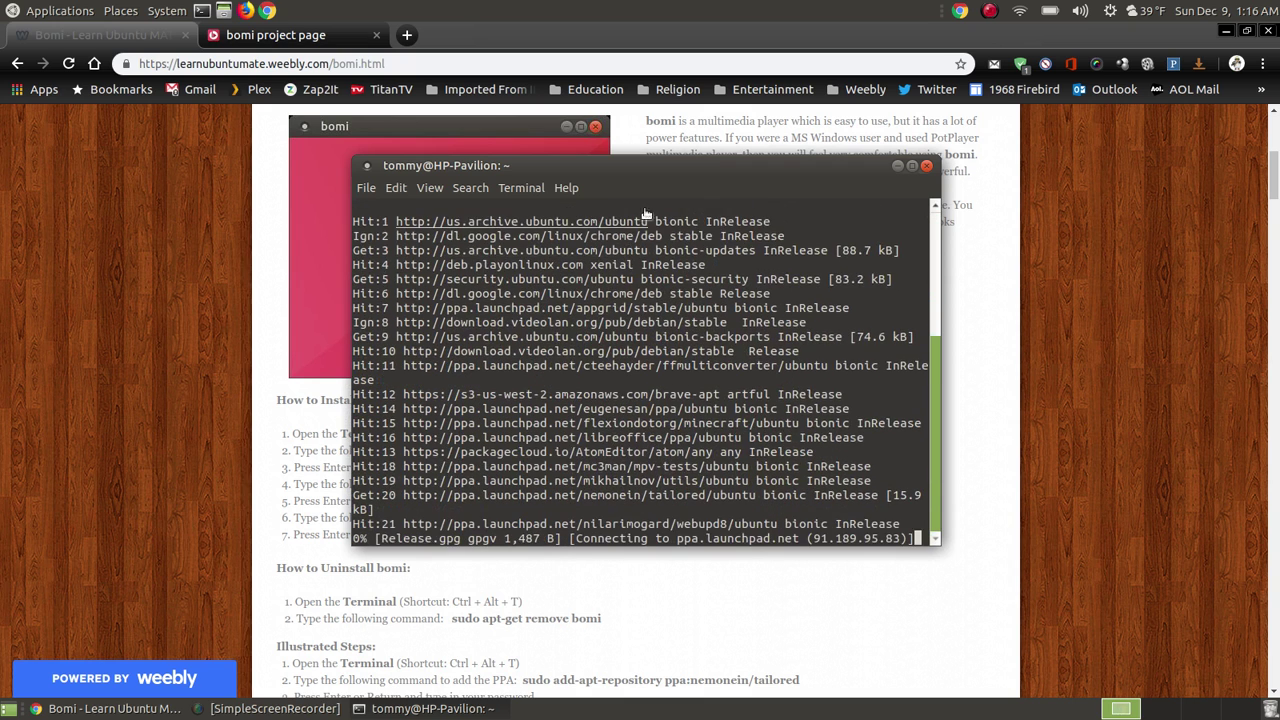
- Look through the Bomi guide's install and preferences sections, and check the terminal's repository update progress
{"action": "left_click_drag", "start_coordinate": [1275, 180], "coordinate": [1276, 471]}
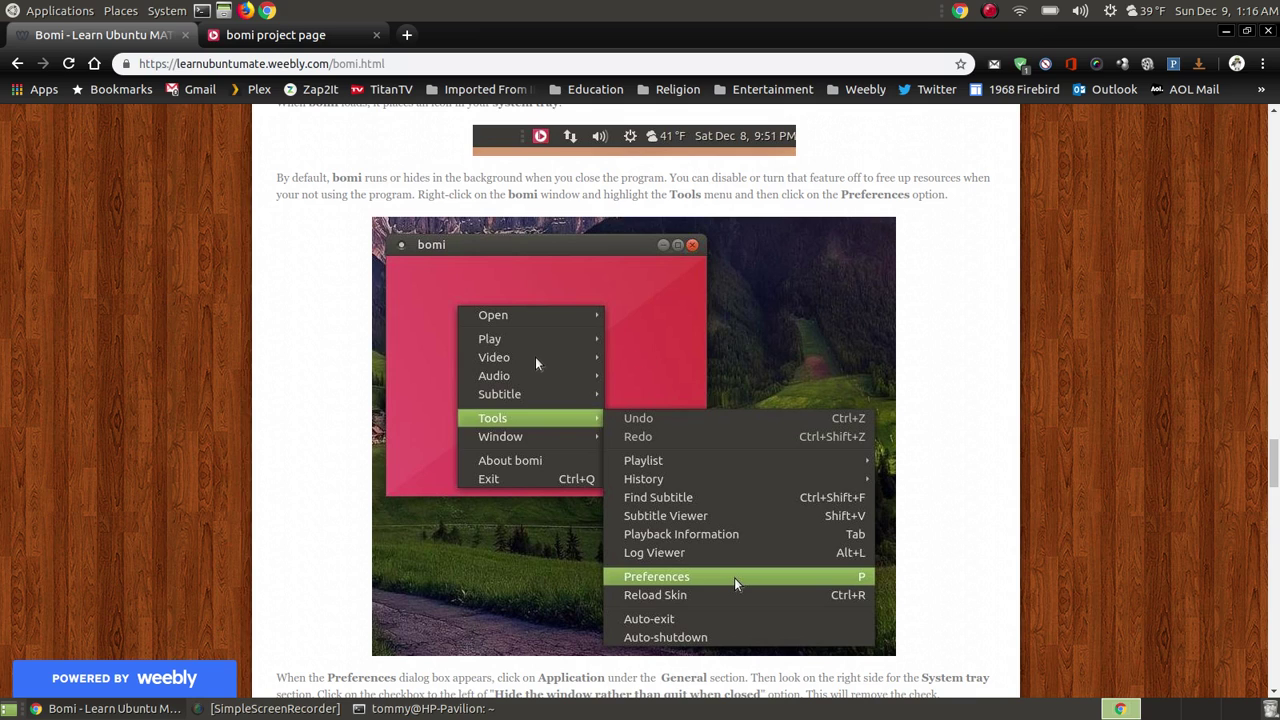
{"action": "left_click_drag", "start_coordinate": [1276, 470], "coordinate": [1274, 195]}
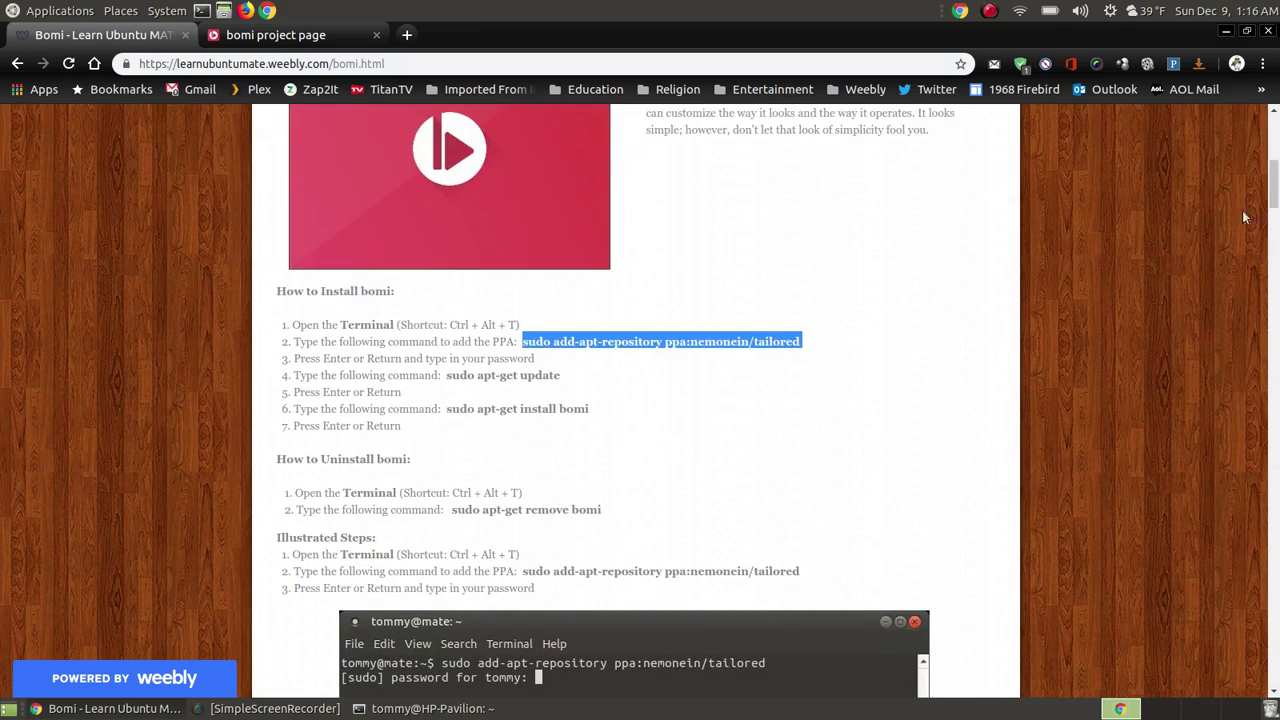
{"action": "left_click", "coordinate": [404, 710]}
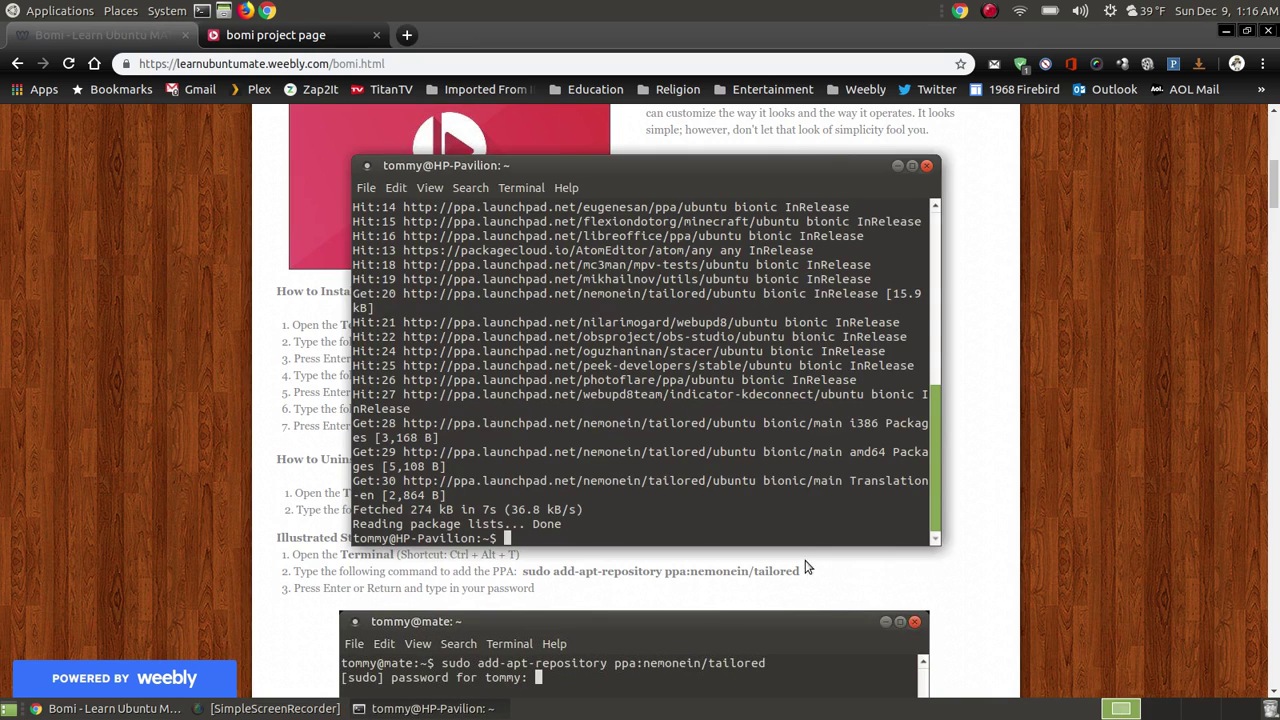
- Copy "sudo apt-get update" from the guide's install instructions and run it in the terminal
{"action": "left_click", "coordinate": [1089, 428]}
{"action": "left_click_drag", "start_coordinate": [566, 378], "coordinate": [467, 372]}
{"action": "right_click", "coordinate": [467, 372]}
{"action": "left_click", "coordinate": [498, 382]}
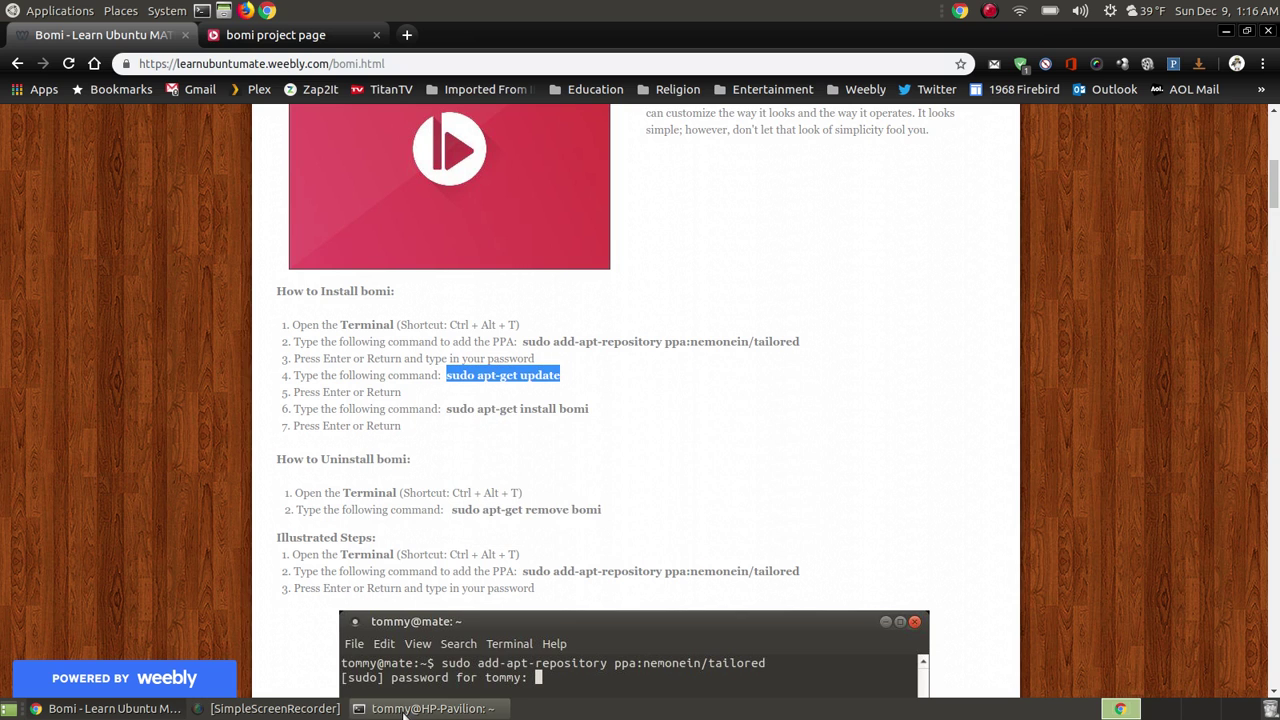
{"action": "left_click", "coordinate": [430, 708]}
{"action": "right_click", "coordinate": [578, 536]}
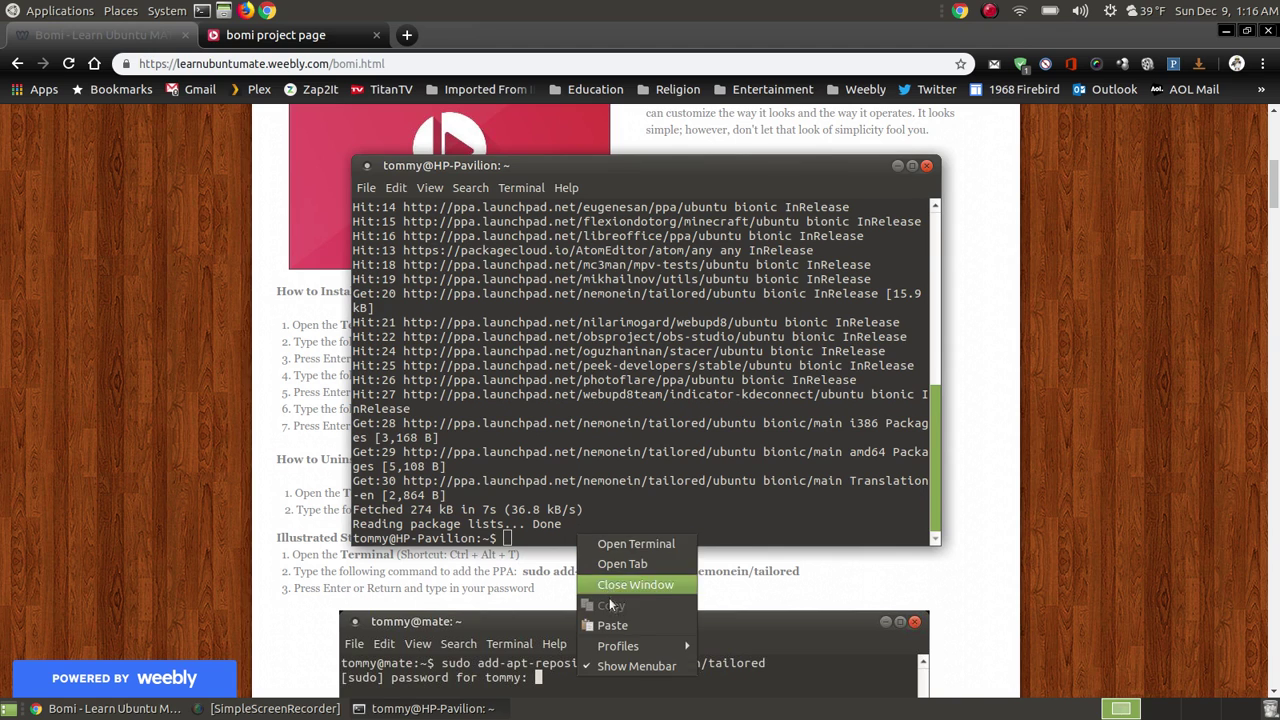
{"action": "left_click", "coordinate": [617, 631]}
{"action": "key", "text": "Return"}
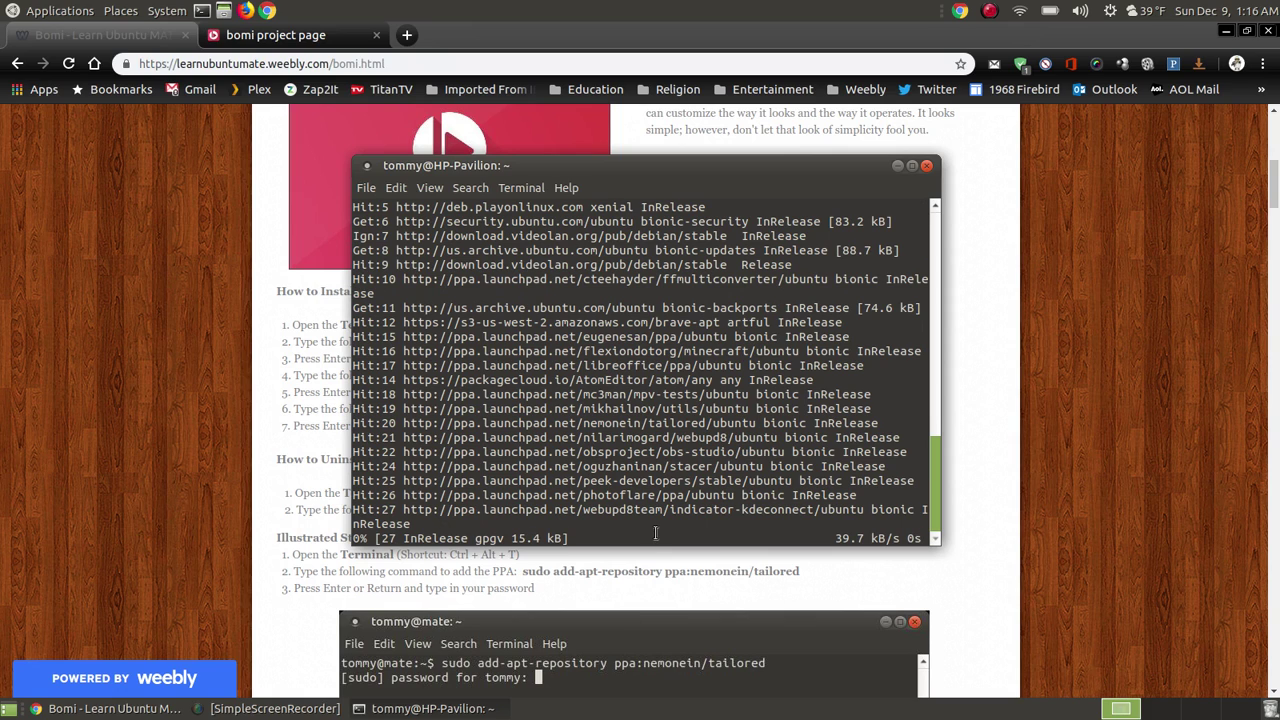
- Copy "sudo apt-get install bomi" from the guide, run it in the terminal, and close the terminal session with "exit"
{"action": "left_click", "coordinate": [1119, 436]}
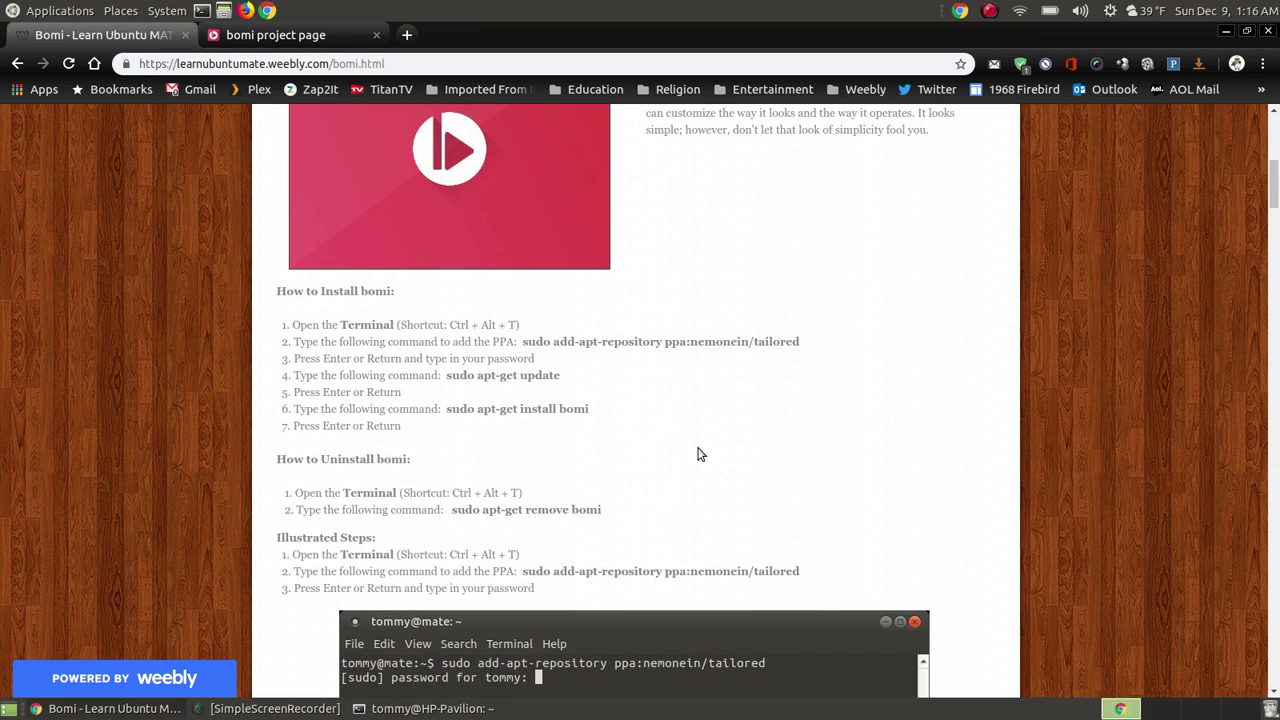
{"action": "left_click_drag", "start_coordinate": [591, 411], "coordinate": [445, 408]}
{"action": "right_click", "coordinate": [474, 408]}
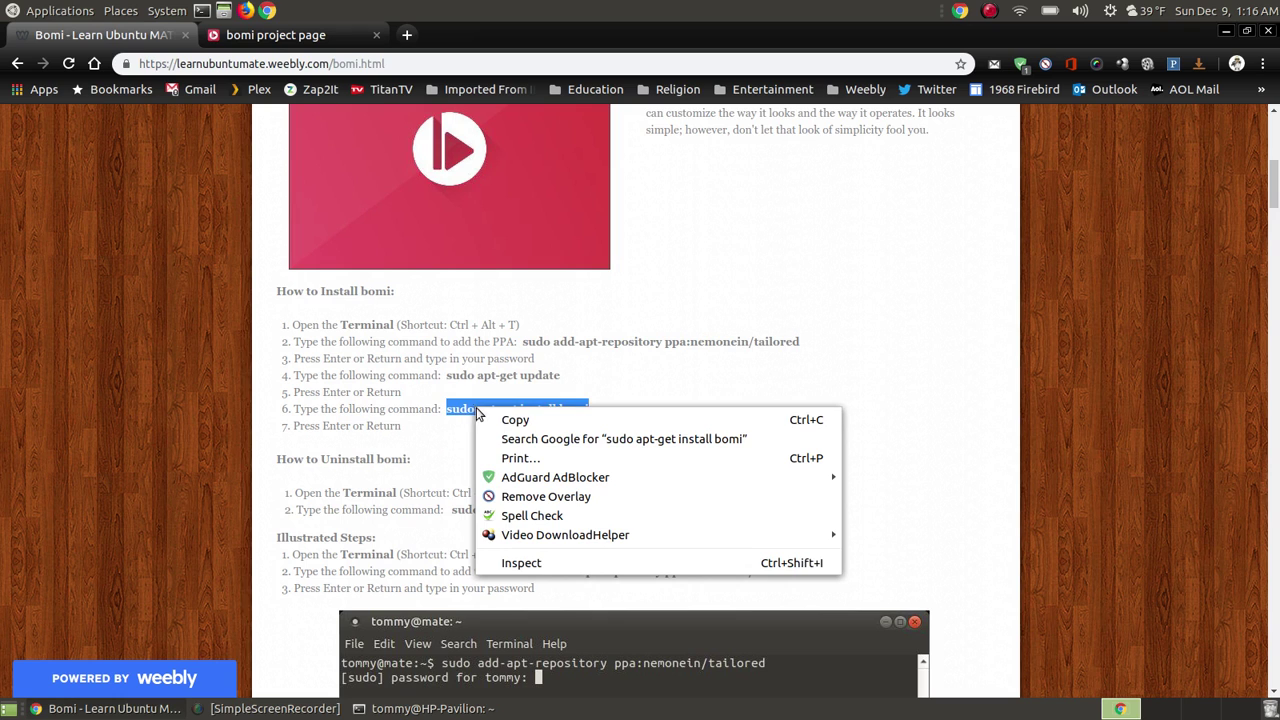
{"action": "left_click", "coordinate": [526, 426]}
{"action": "left_click", "coordinate": [459, 710]}
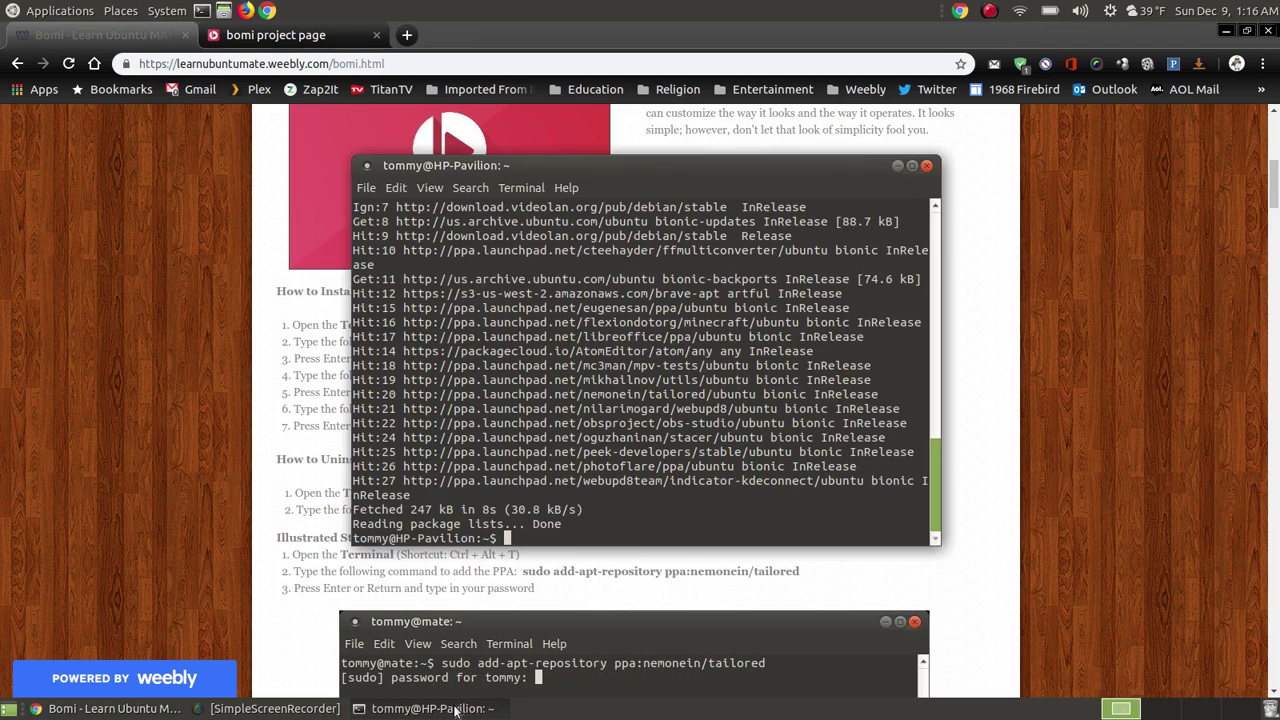
{"action": "right_click", "coordinate": [548, 531]}
{"action": "left_click", "coordinate": [608, 621]}
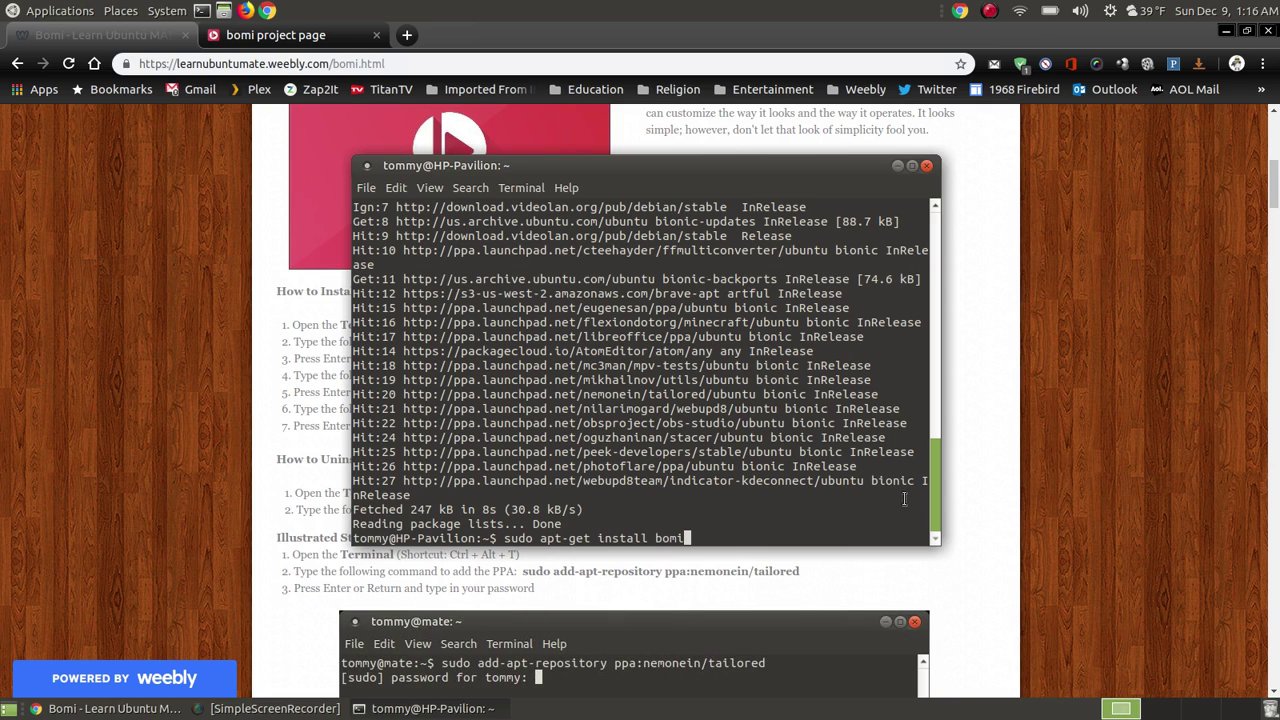
{"action": "key", "text": "Return"}
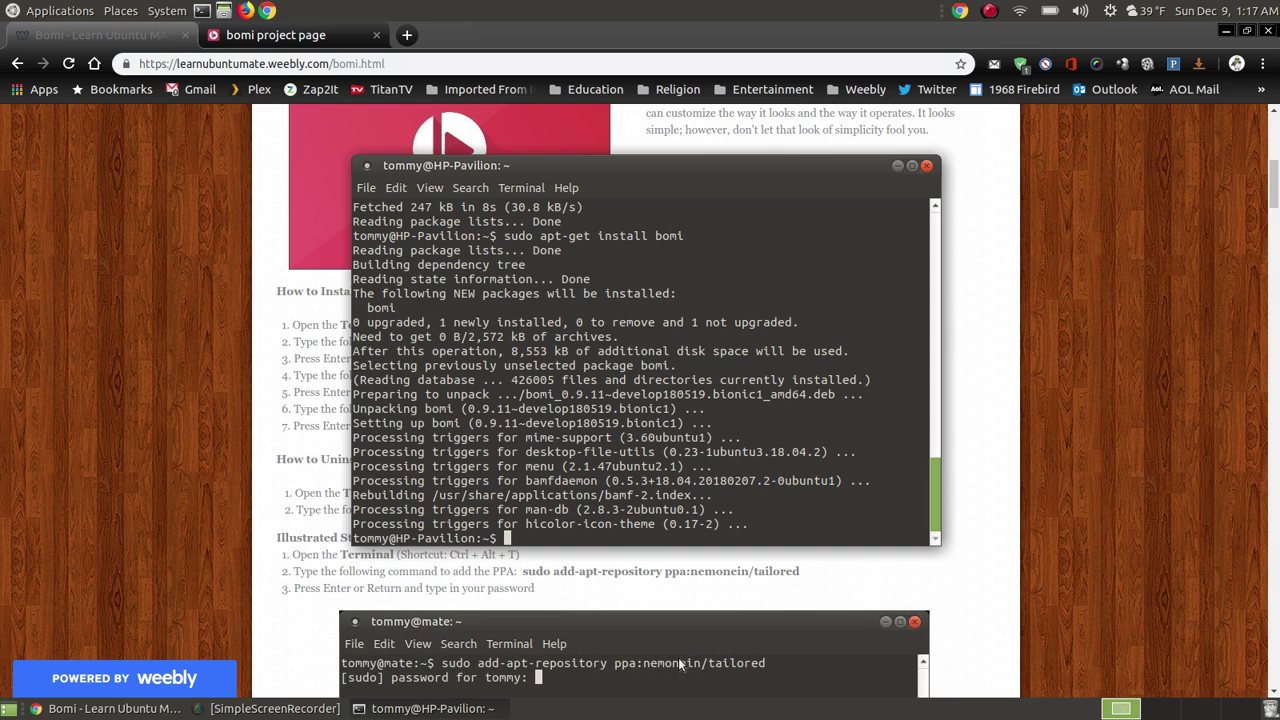
{"action": "type", "text": "exit"}
{"action": "key", "text": "Return"}
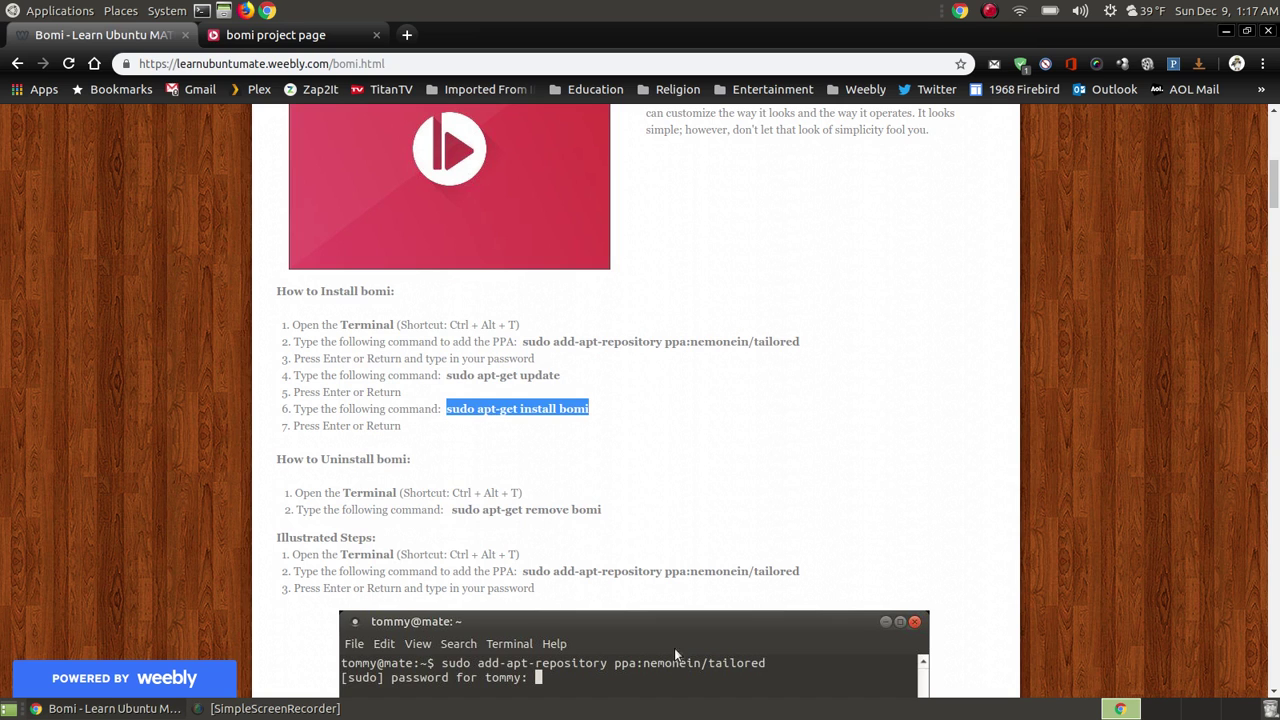
- Read the guide's sections on opening bomi, its system tray icon, and the Application preferences for hiding the window
{"action": "left_click_drag", "start_coordinate": [1272, 195], "coordinate": [1274, 450]}
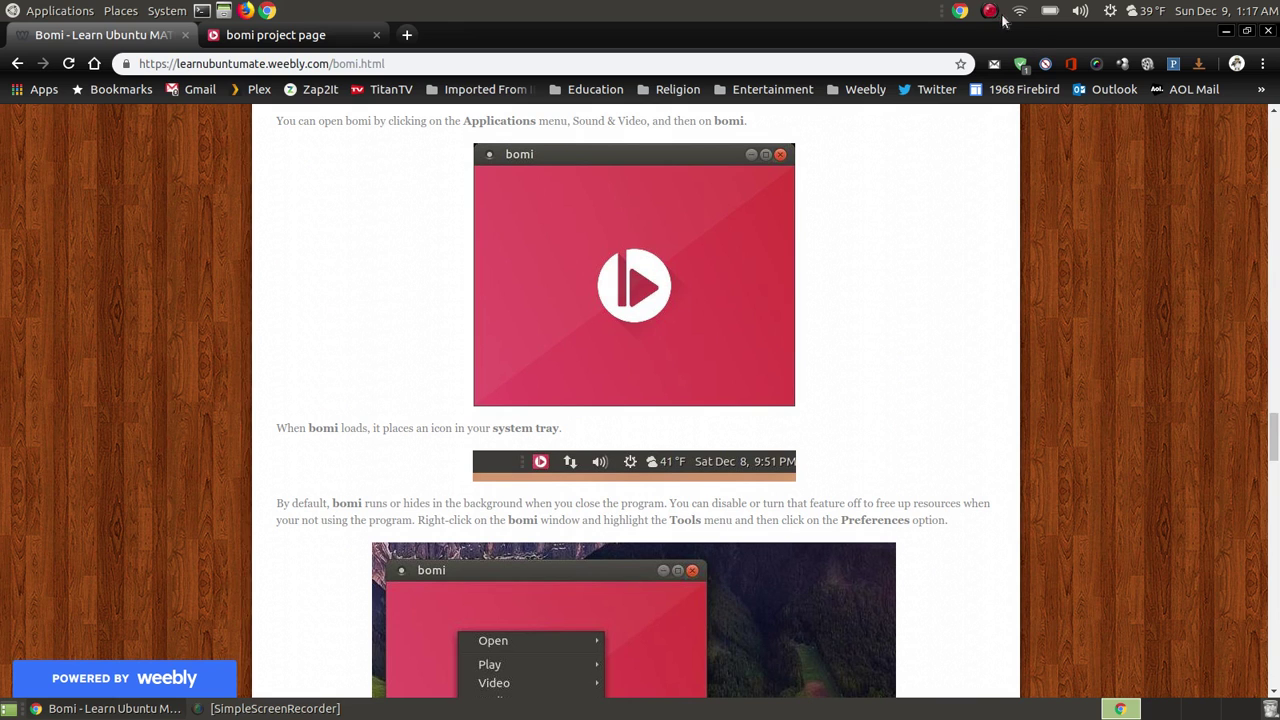
{"action": "scroll", "coordinate": [830, 452], "scroll_direction": "down", "scroll_amount": 2}
{"action": "scroll", "coordinate": [764, 458], "scroll_direction": "down", "scroll_amount": 4}
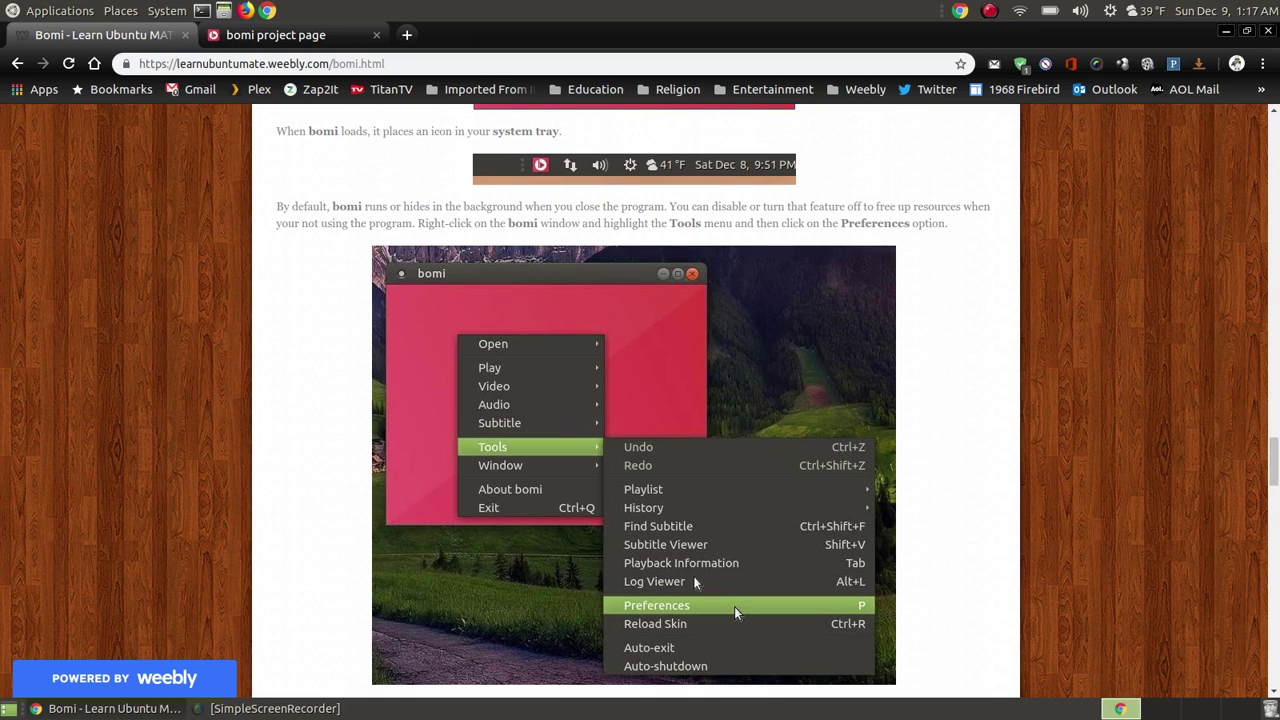
{"action": "scroll", "coordinate": [1110, 326], "scroll_direction": "down", "scroll_amount": 5}
{"action": "scroll", "coordinate": [1038, 326], "scroll_direction": "down", "scroll_amount": 3}
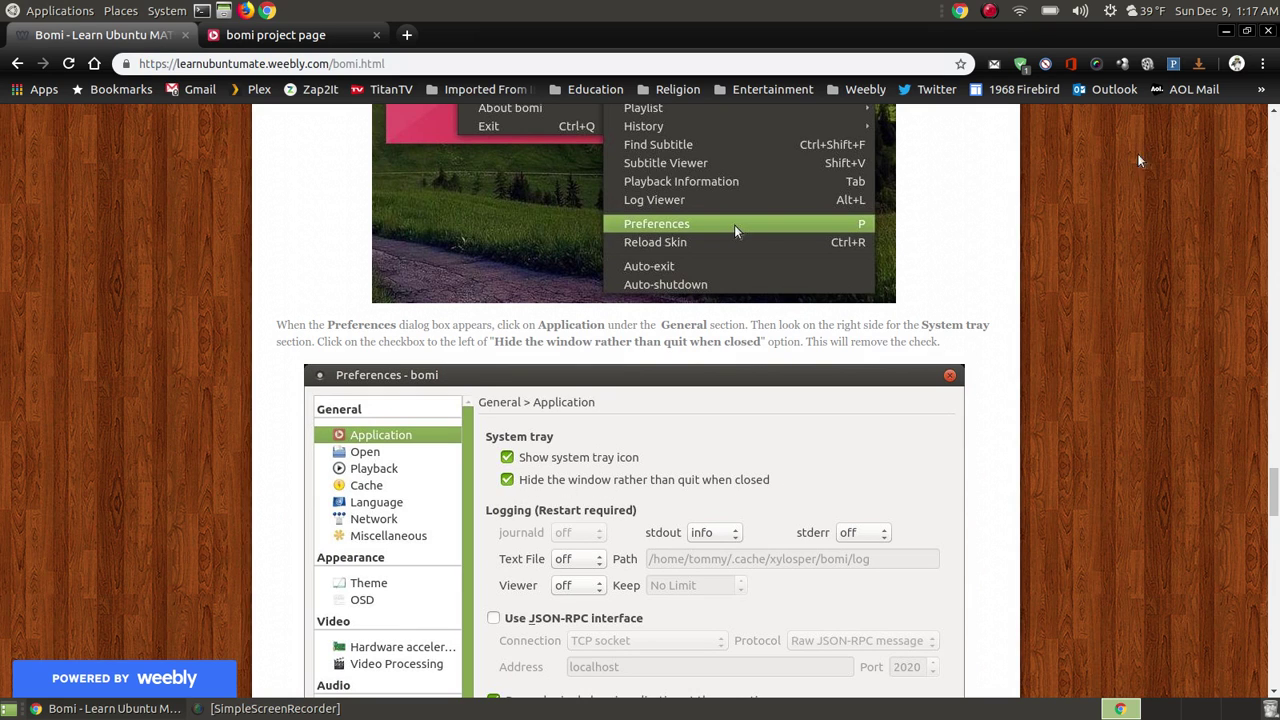
- Minimize the browser and launch the bomi media player from the Sound & Video applications
{"action": "left_click", "coordinate": [1226, 31]}
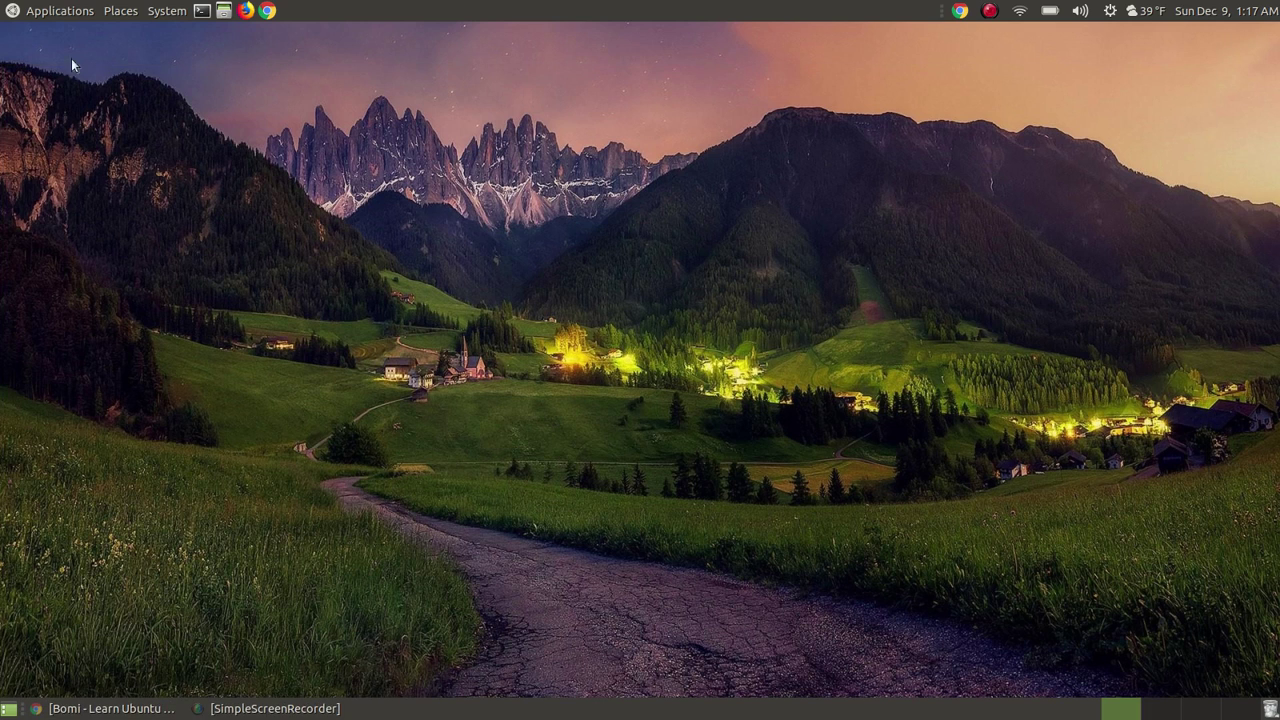
{"action": "left_click", "coordinate": [12, 11]}
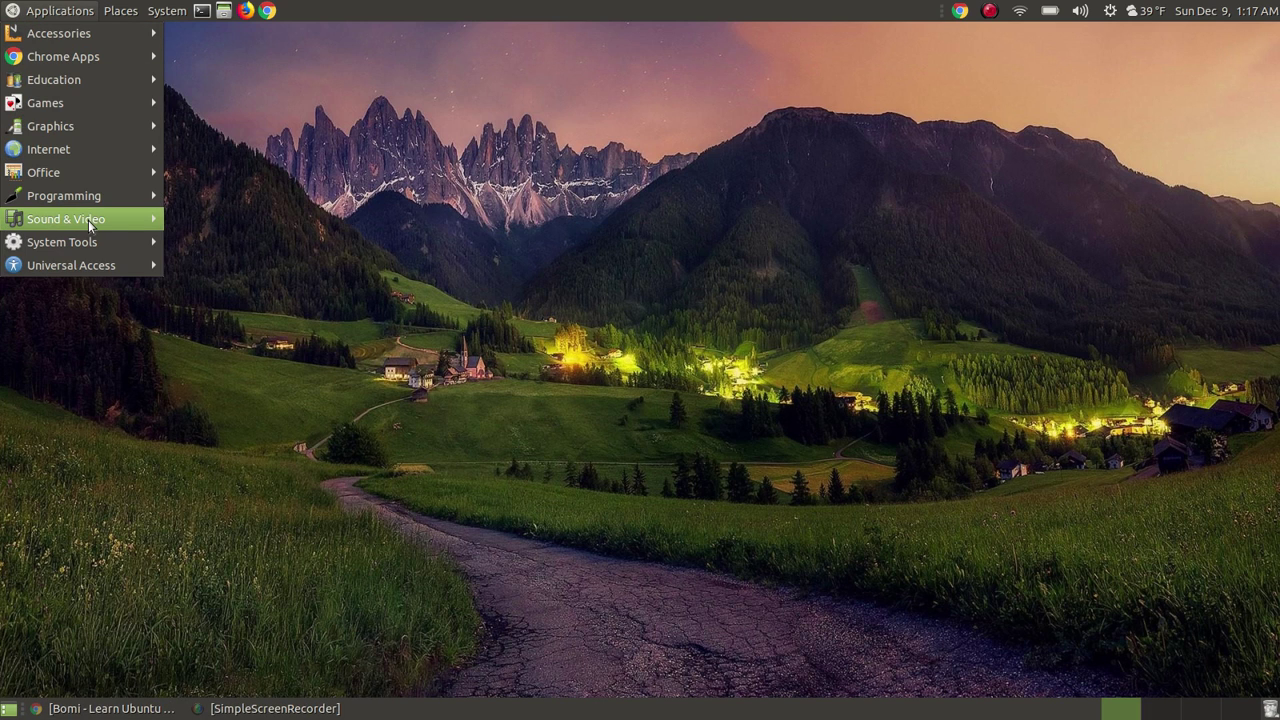
{"action": "mouse_move", "coordinate": [88, 220]}
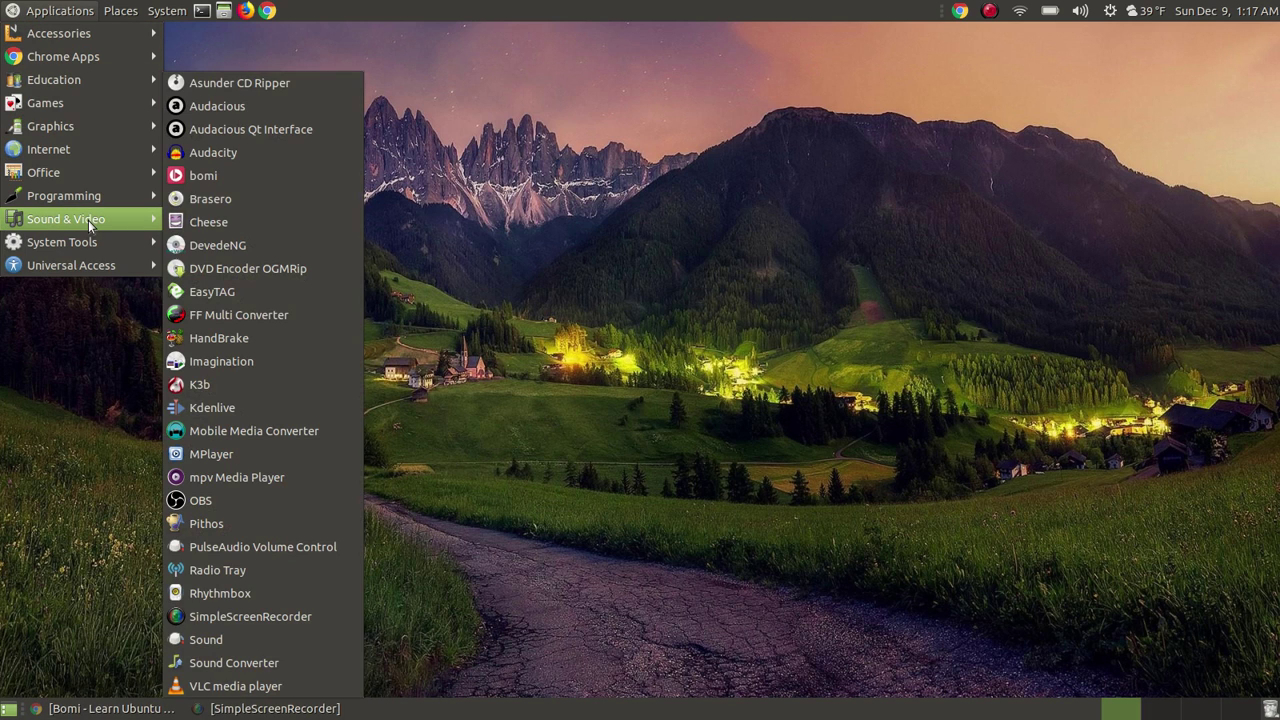
{"action": "left_click", "coordinate": [218, 175]}
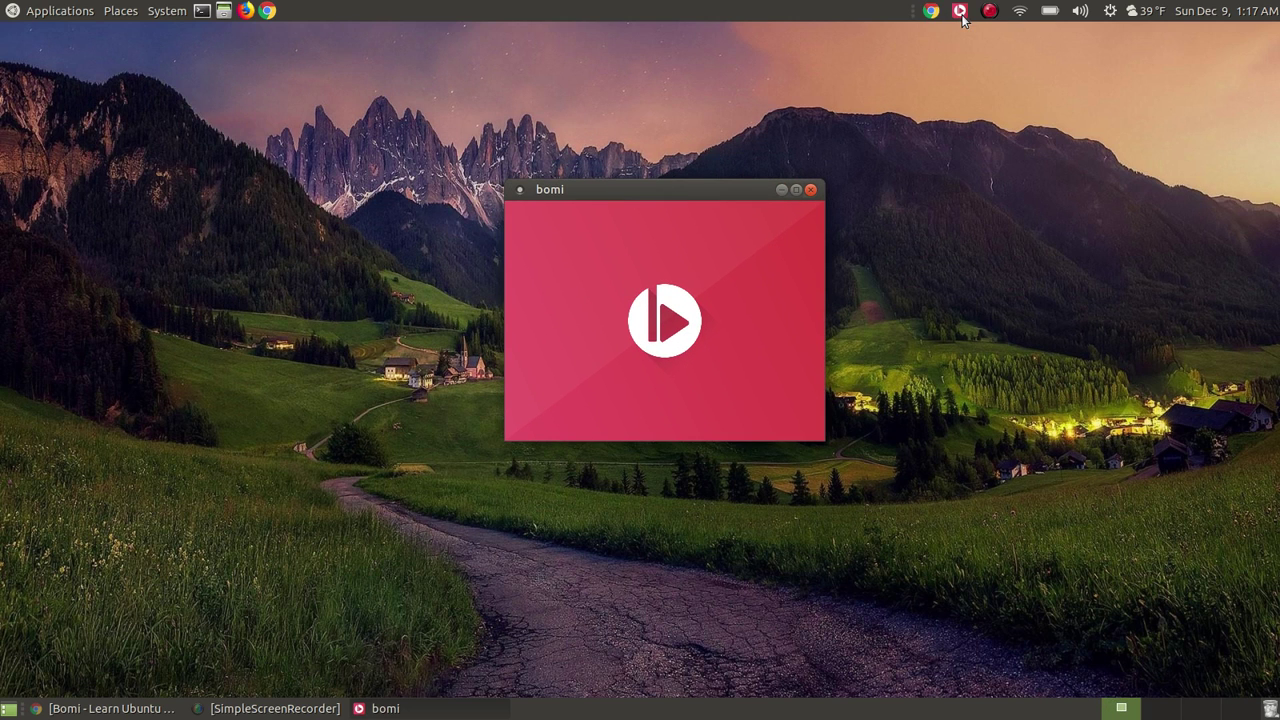
- Close the bomi window and acknowledge the system tray notice with "Do not display this message again" enabled
{"action": "left_click", "coordinate": [811, 190]}
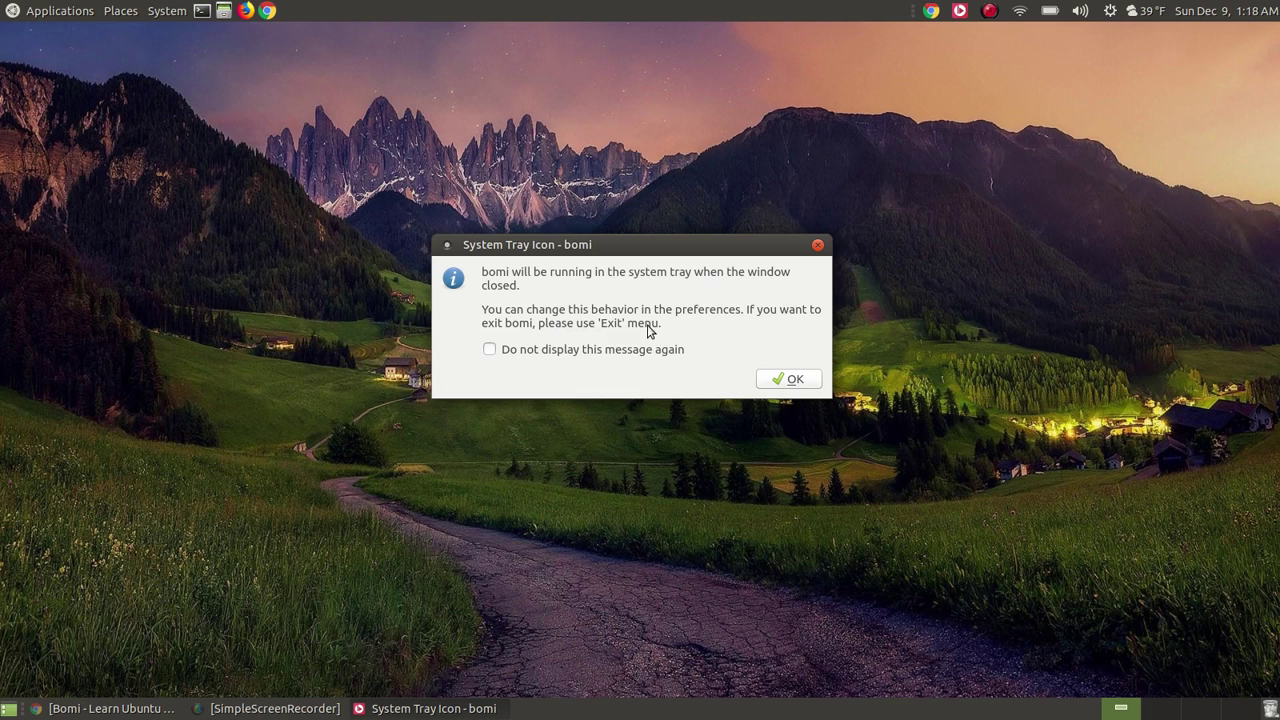
{"action": "left_click", "coordinate": [490, 351]}
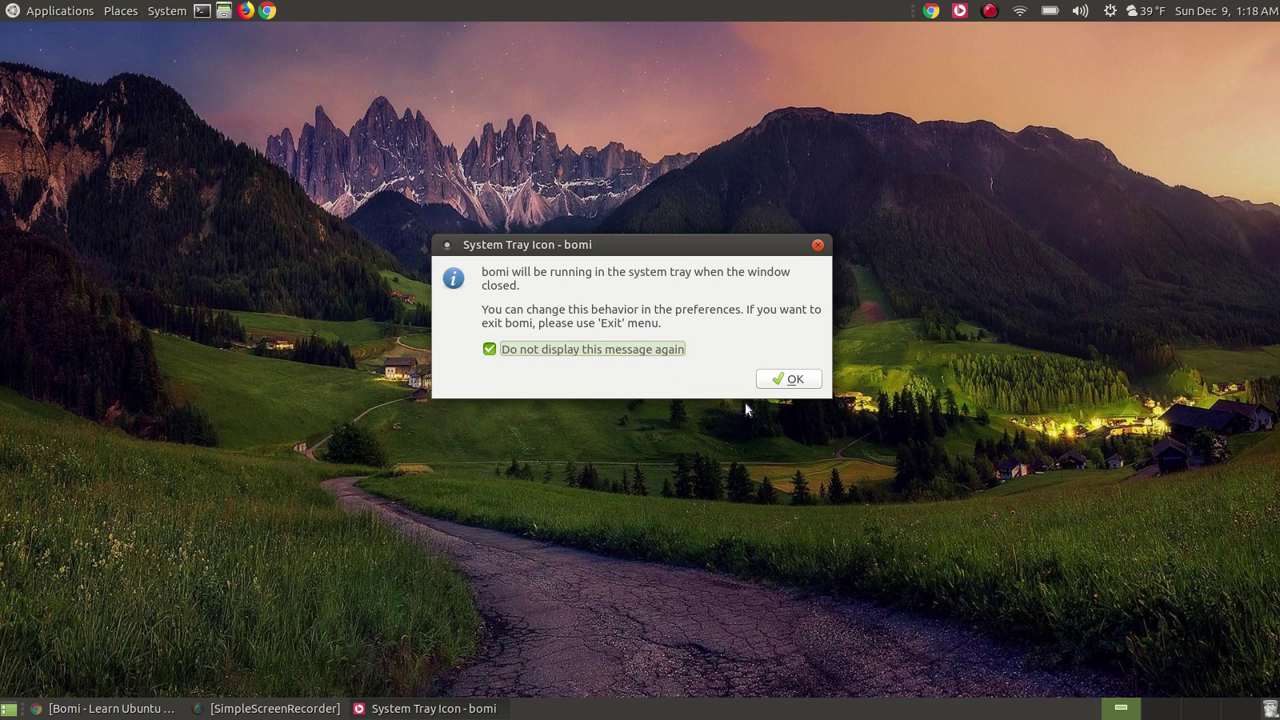
{"action": "left_click", "coordinate": [783, 377]}
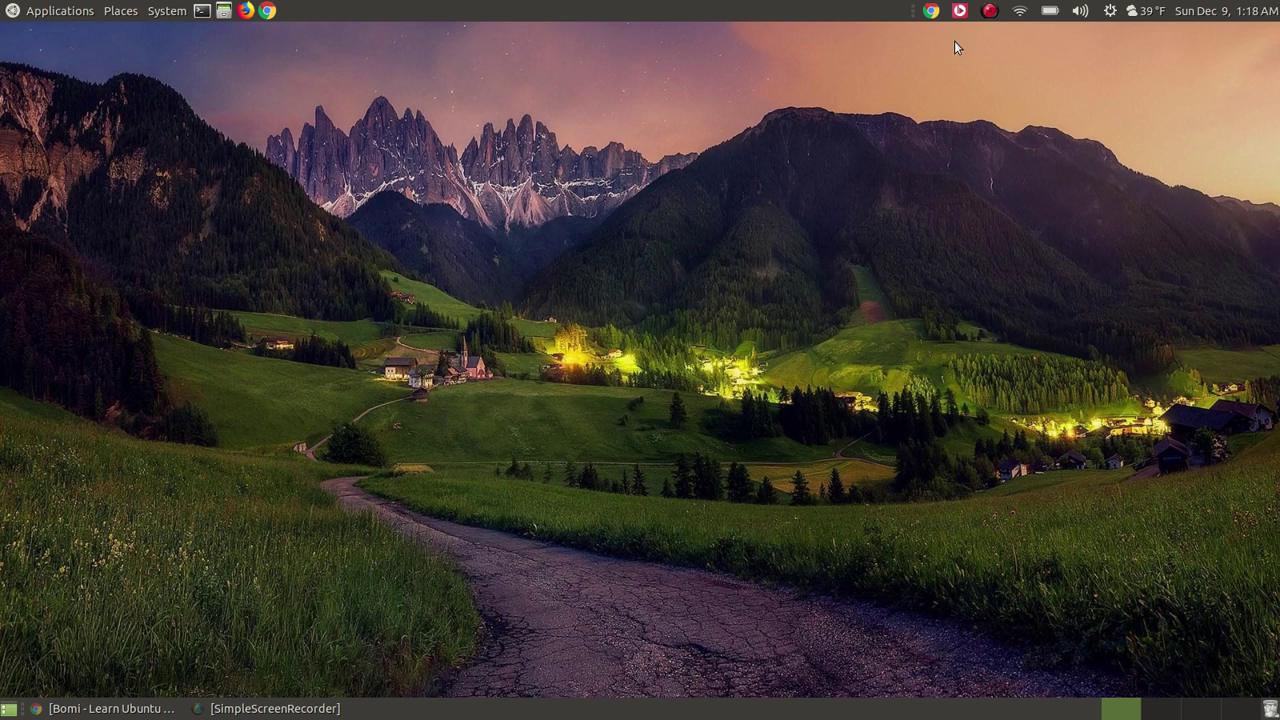
- Reopen bomi from the Sound & Video applications and move its window toward the middle of the desktop
{"action": "left_click", "coordinate": [33, 13]}
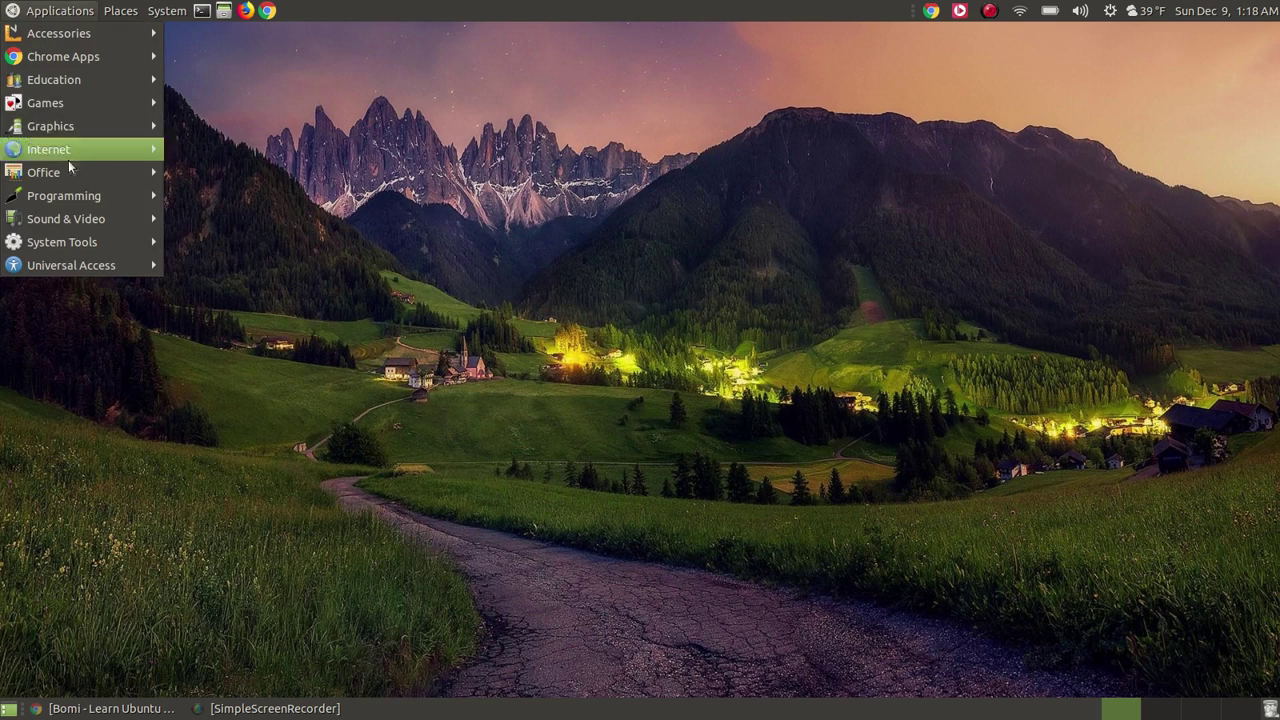
{"action": "mouse_move", "coordinate": [93, 220]}
{"action": "left_click", "coordinate": [205, 176]}
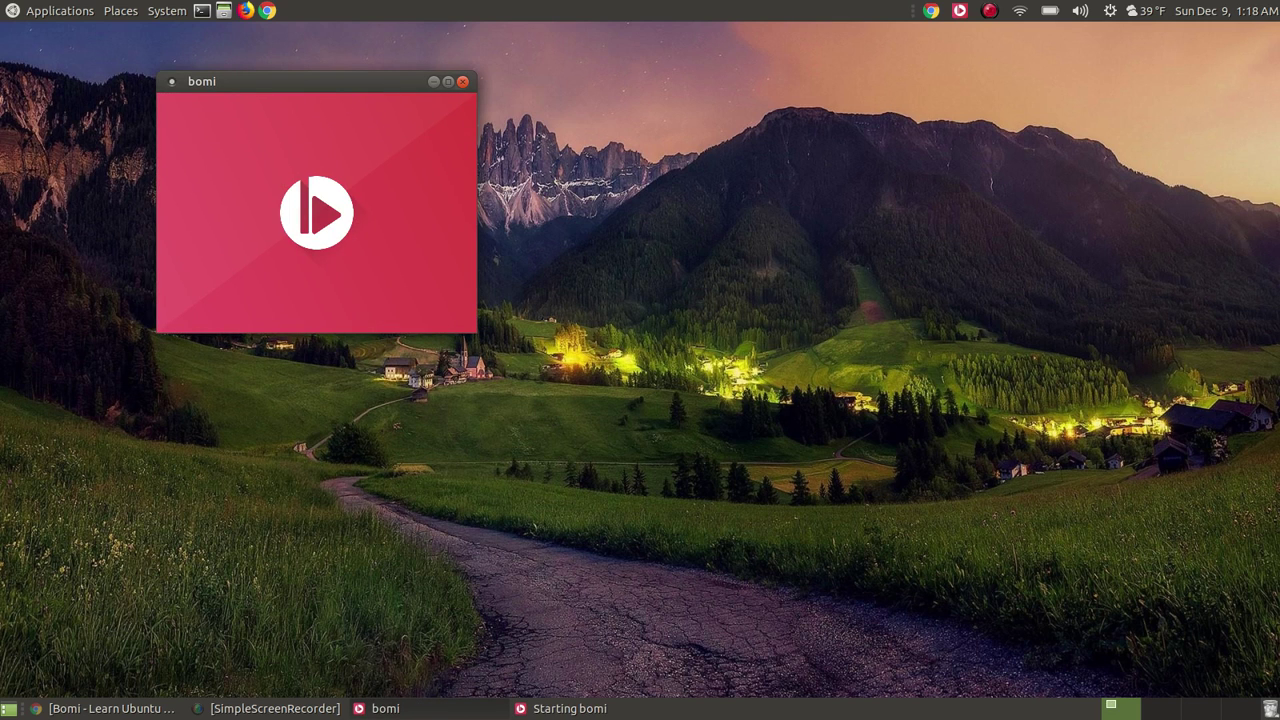
{"action": "left_click_drag", "start_coordinate": [333, 82], "coordinate": [621, 203]}
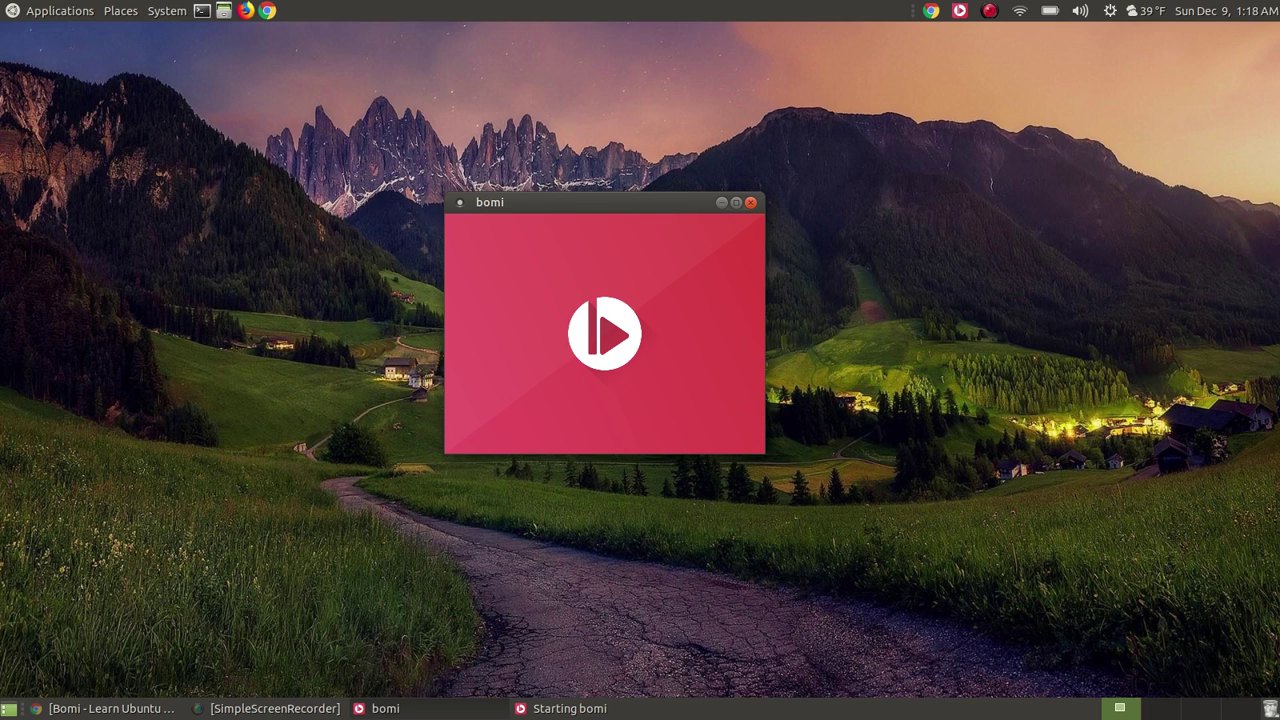
- Disable "Hide the window rather than quit when closed" in bomi's Application preferences, save the change, and close the player
{"action": "right_click", "coordinate": [603, 302]}
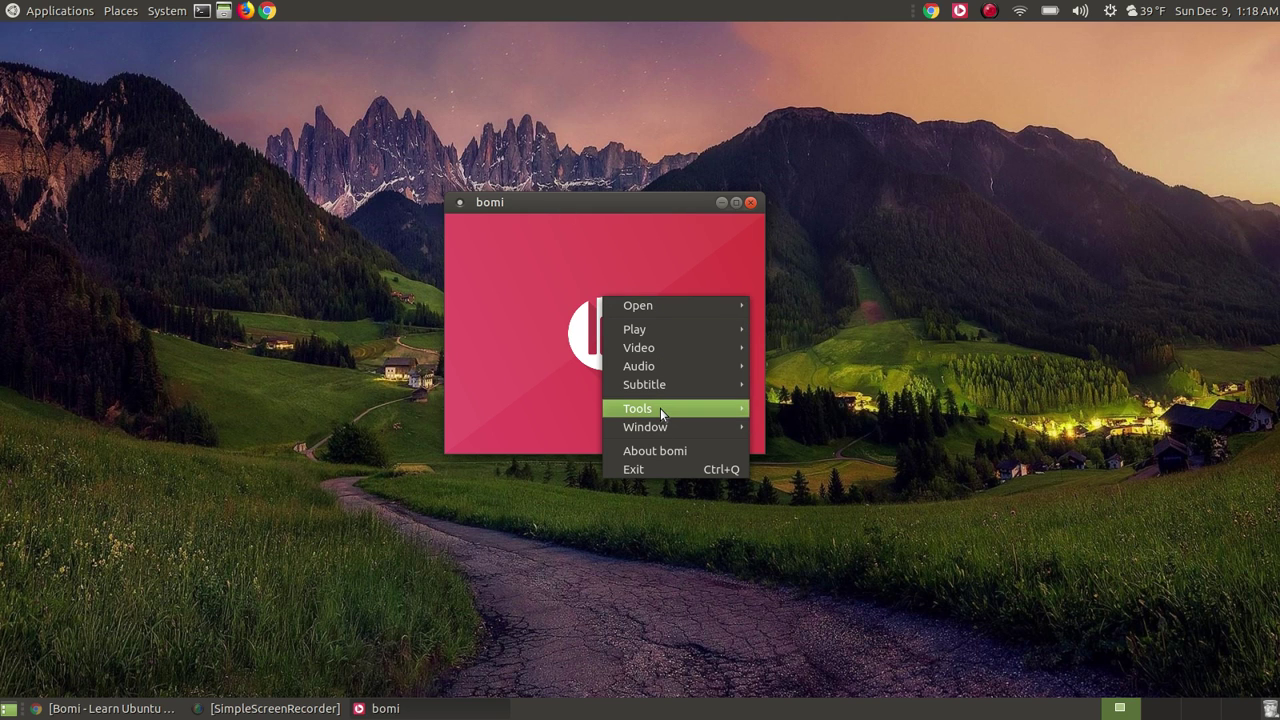
{"action": "mouse_move", "coordinate": [660, 408]}
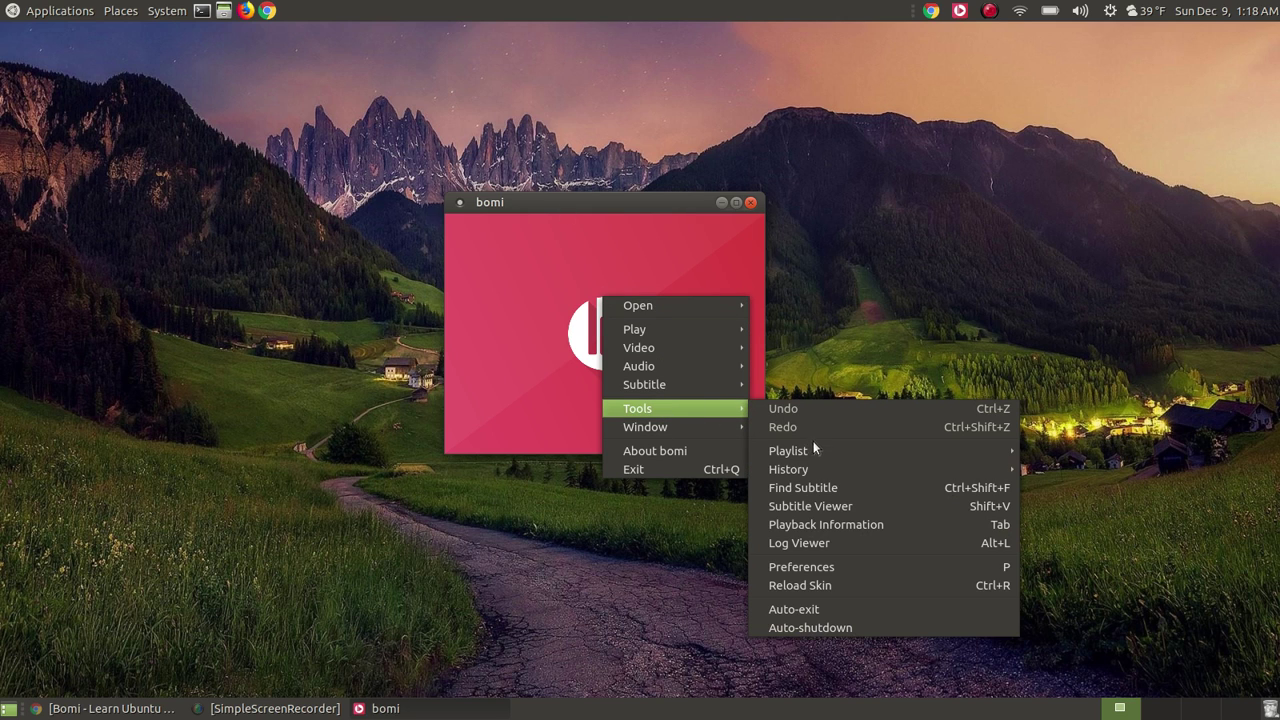
{"action": "left_click", "coordinate": [819, 567]}
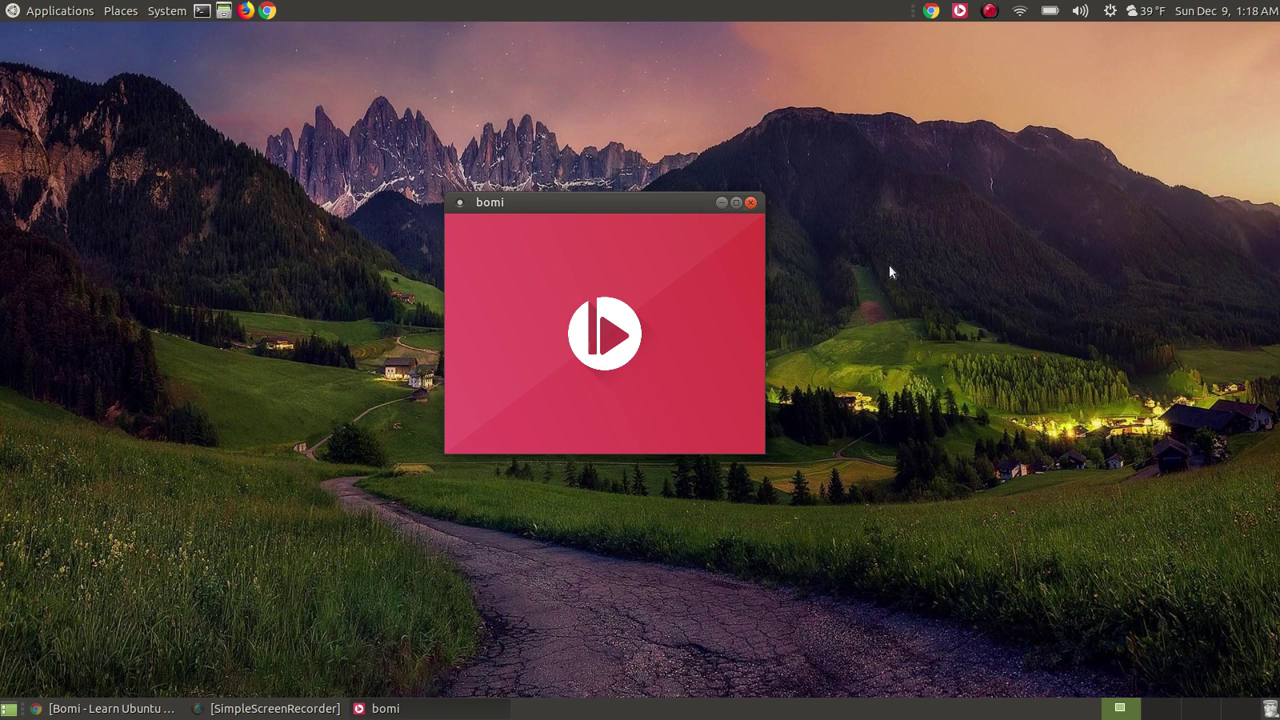
{"action": "left_click_drag", "start_coordinate": [619, 198], "coordinate": [641, 104]}
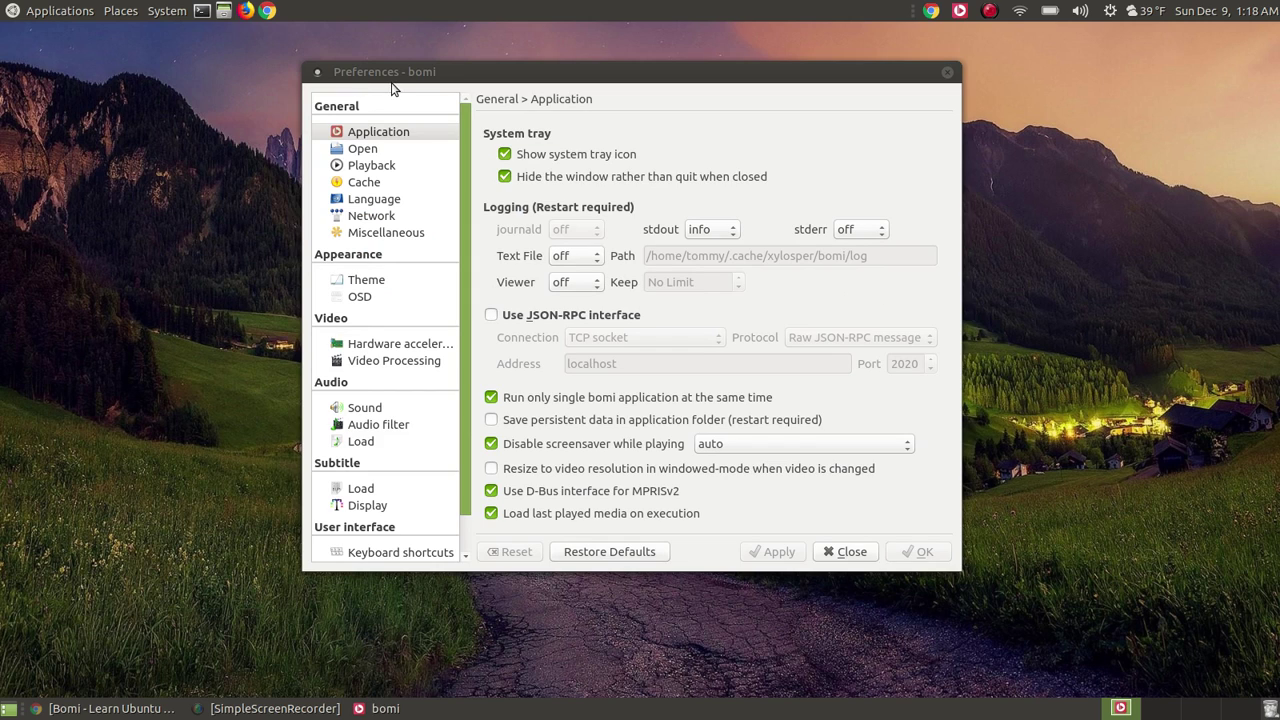
{"action": "left_click", "coordinate": [392, 139]}
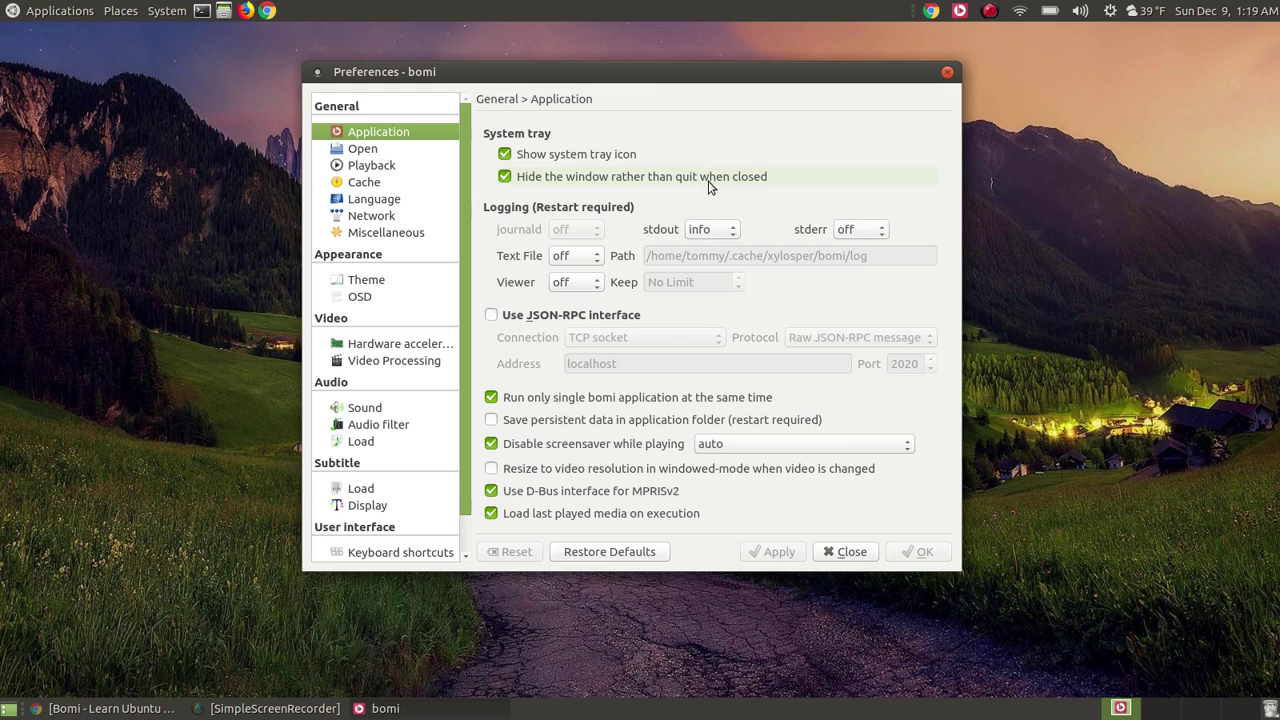
{"action": "left_click", "coordinate": [505, 177]}
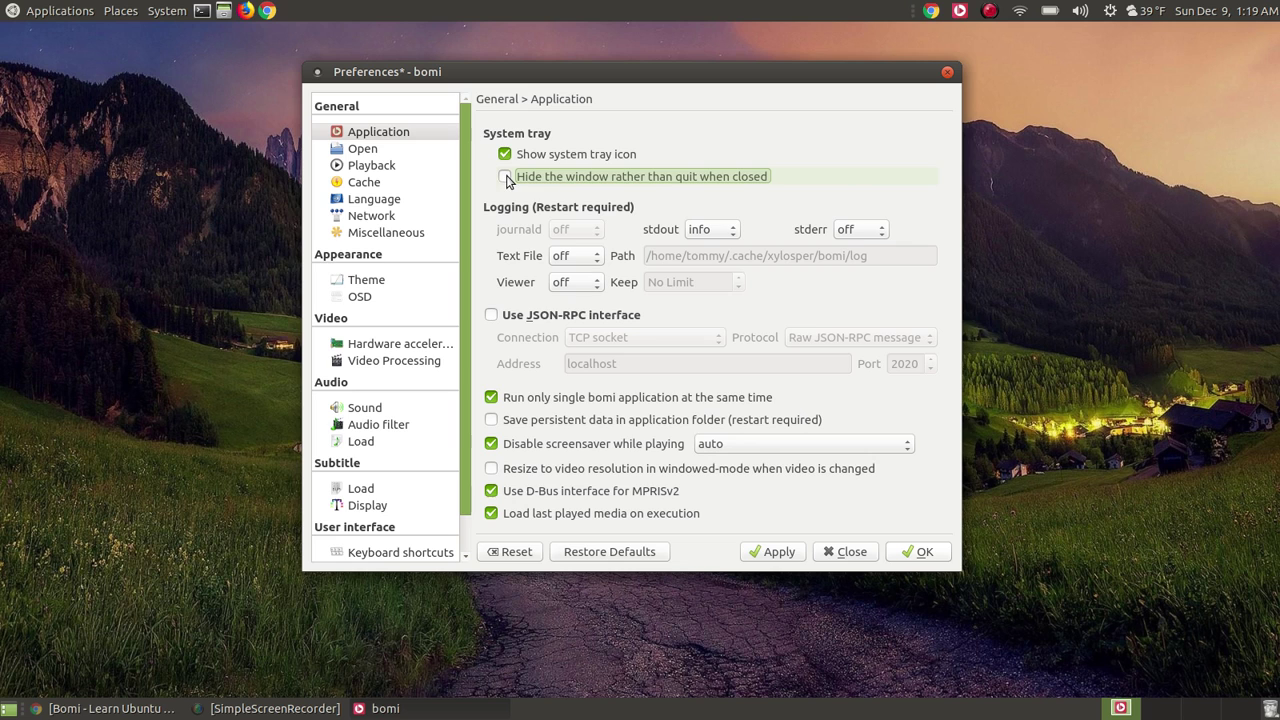
{"action": "left_click", "coordinate": [922, 553]}
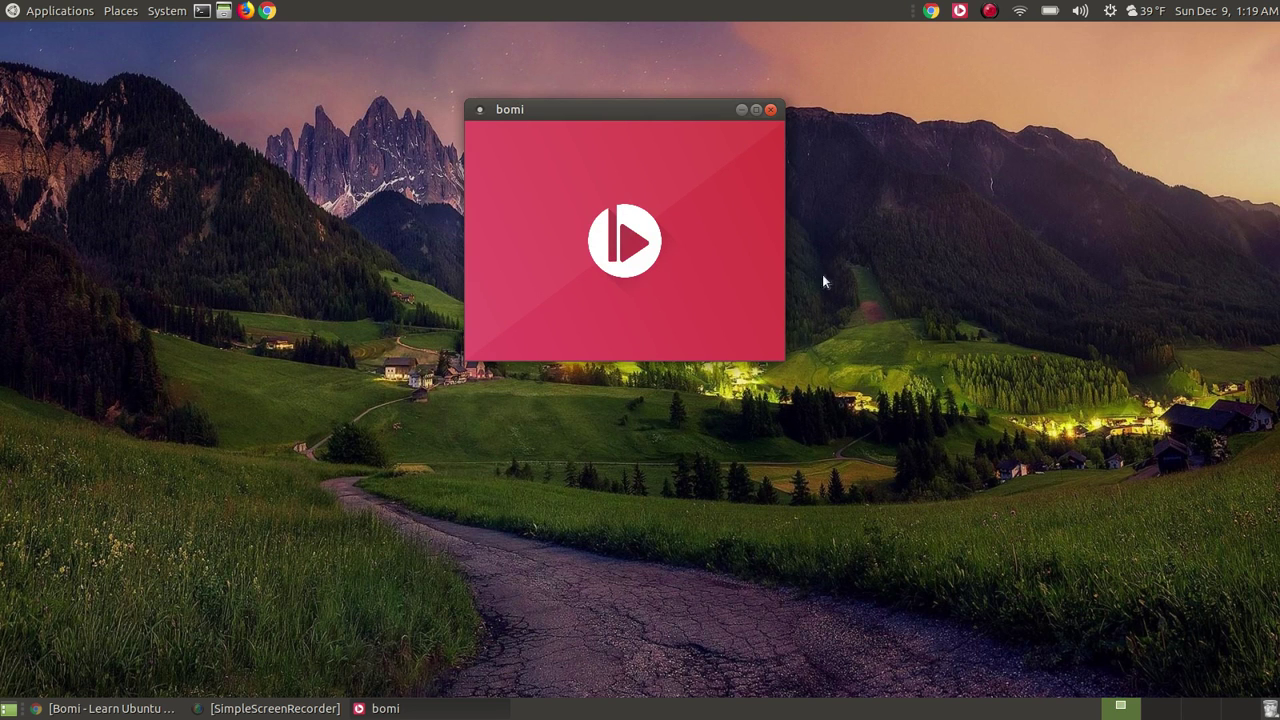
{"action": "left_click", "coordinate": [770, 109]}
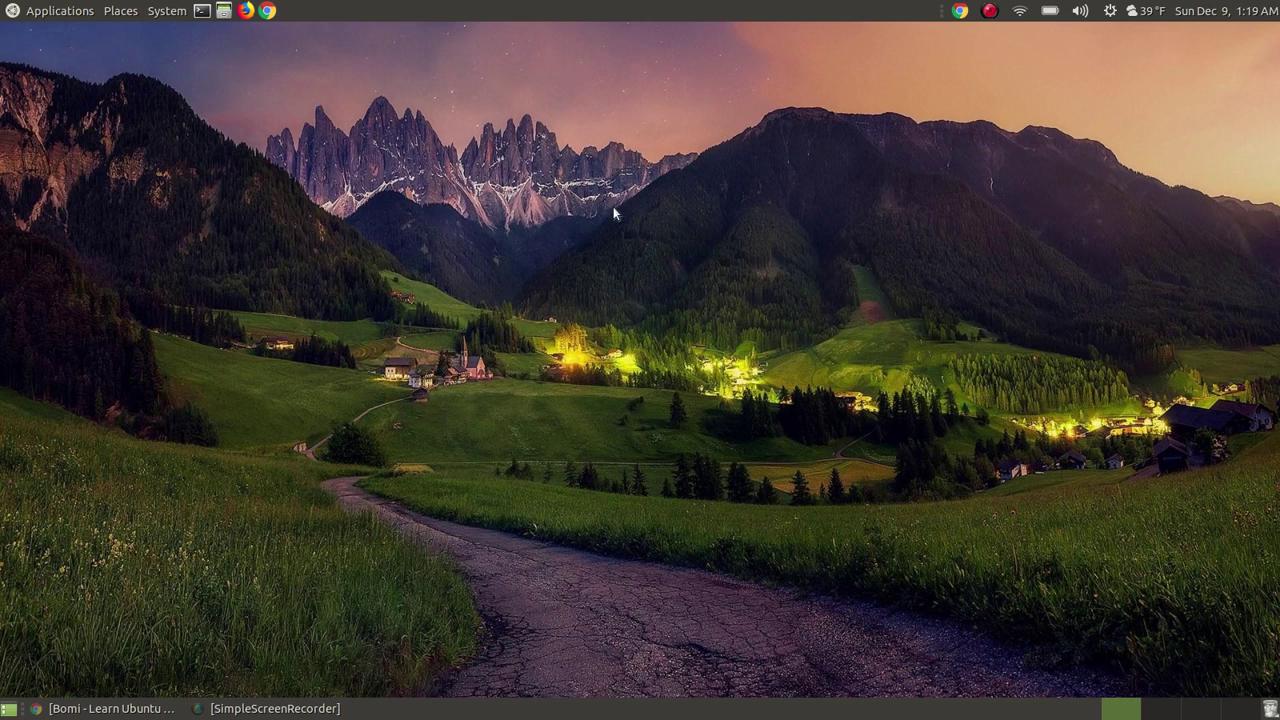
- Open the Caminandes: Gran Dillama video from the home directory's Videos folder with bomi
{"action": "left_click", "coordinate": [223, 10]}
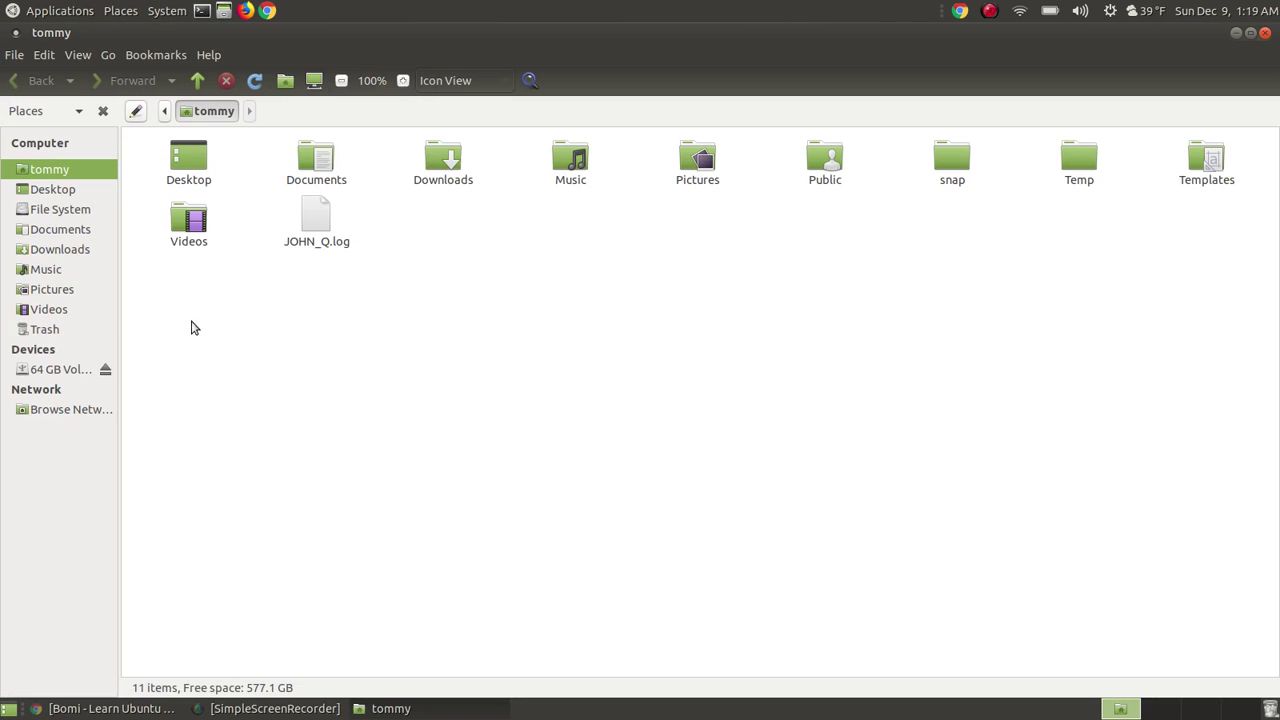
{"action": "left_click", "coordinate": [50, 310]}
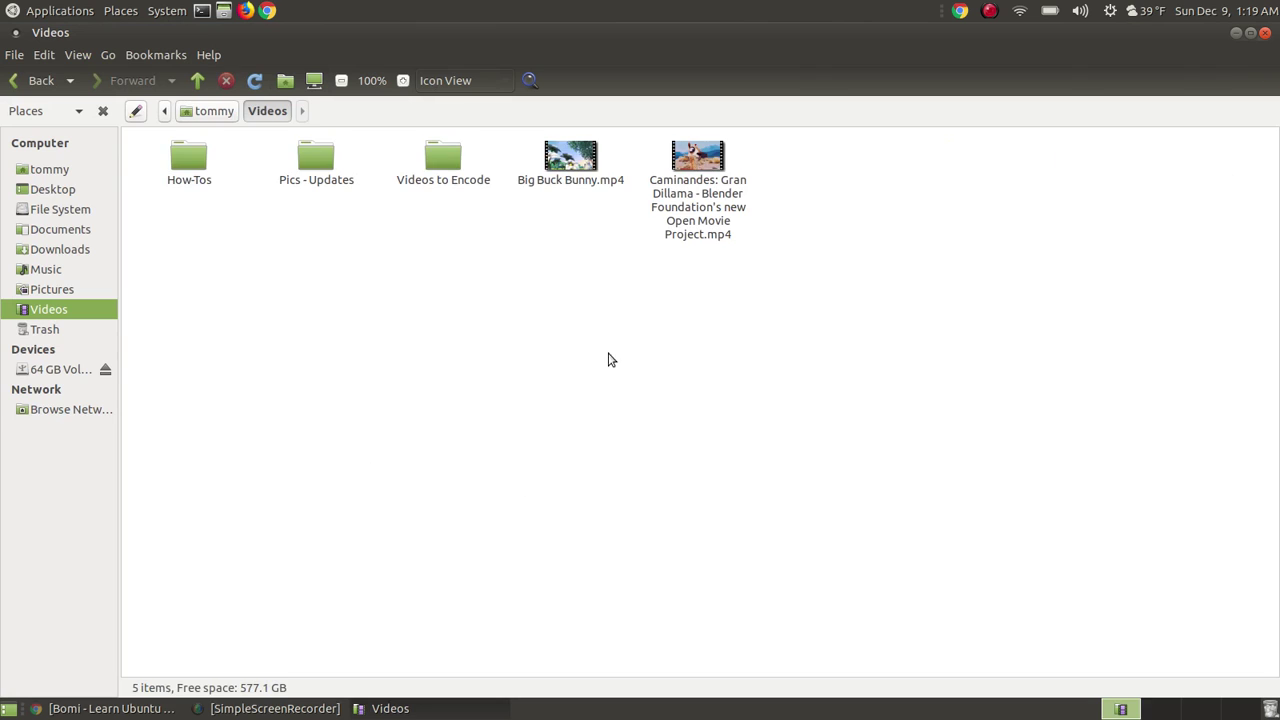
{"action": "right_click", "coordinate": [697, 165]}
{"action": "mouse_move", "coordinate": [760, 198]}
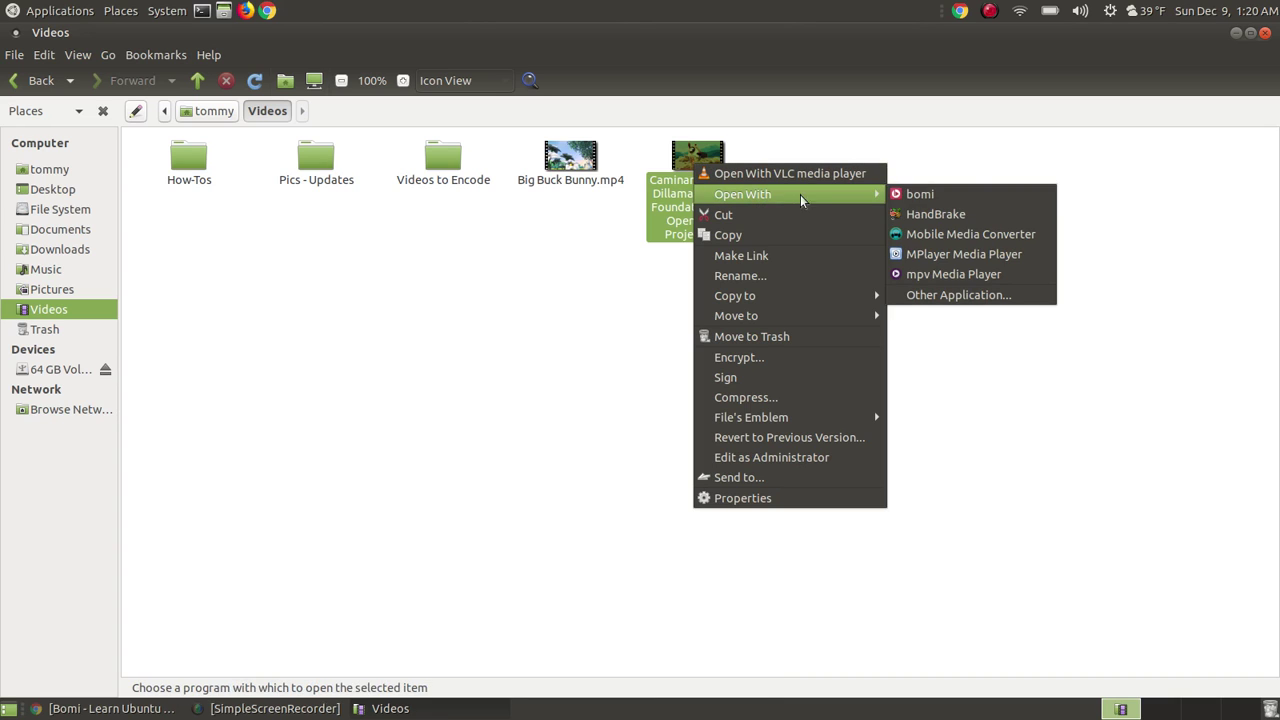
{"action": "left_click", "coordinate": [912, 196]}
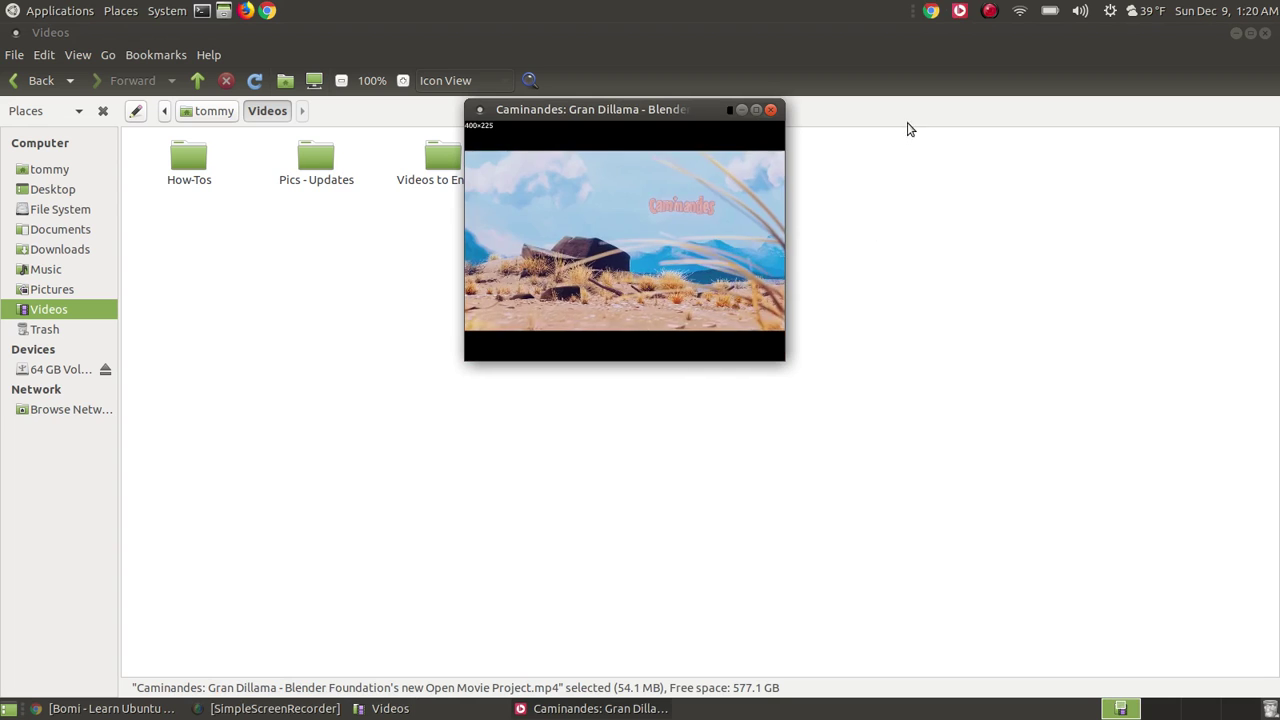
- Maximize the player and extend the Caminandes playback to full screen with a lower volume
{"action": "left_click", "coordinate": [756, 109]}
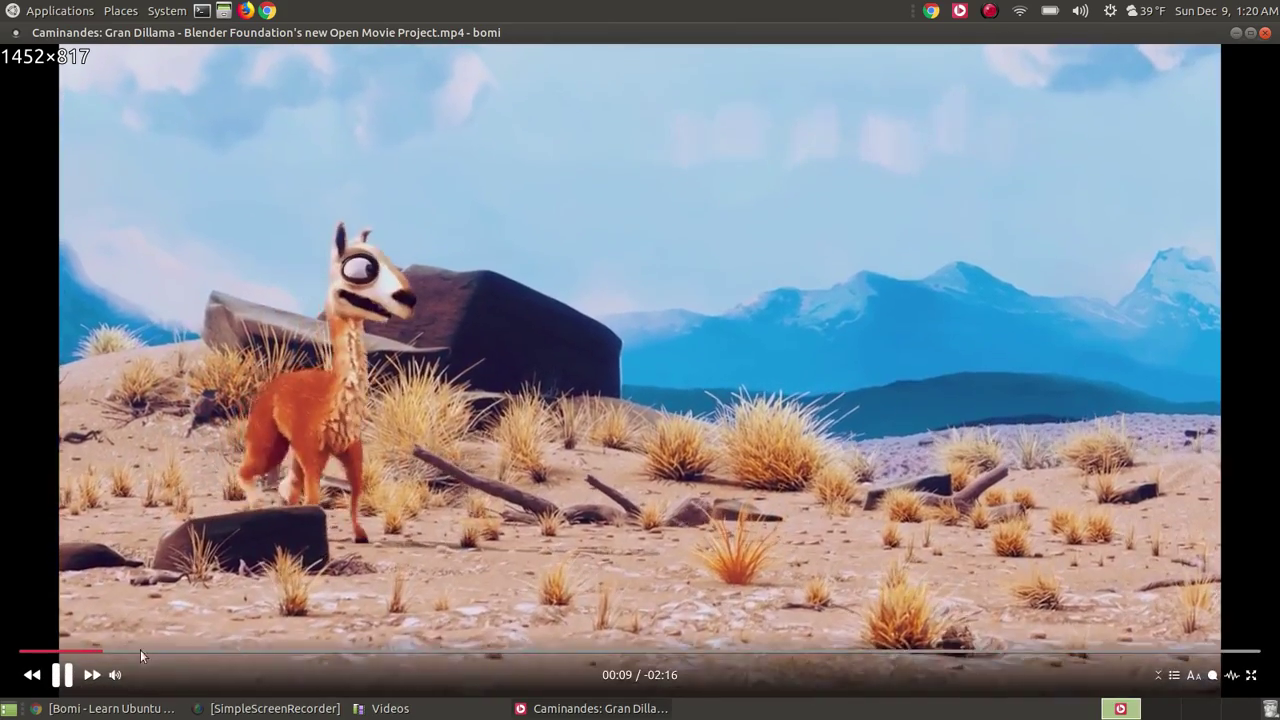
{"action": "left_click", "coordinate": [135, 676]}
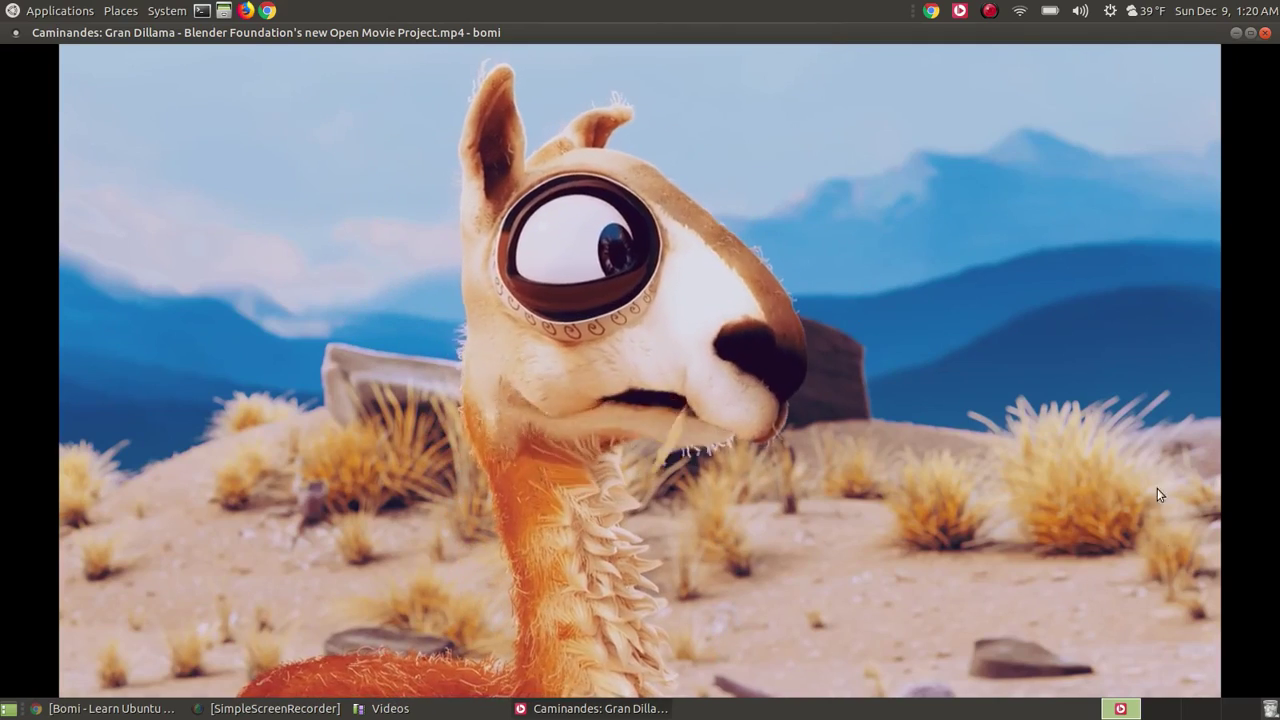
{"action": "left_click", "coordinate": [1250, 675]}
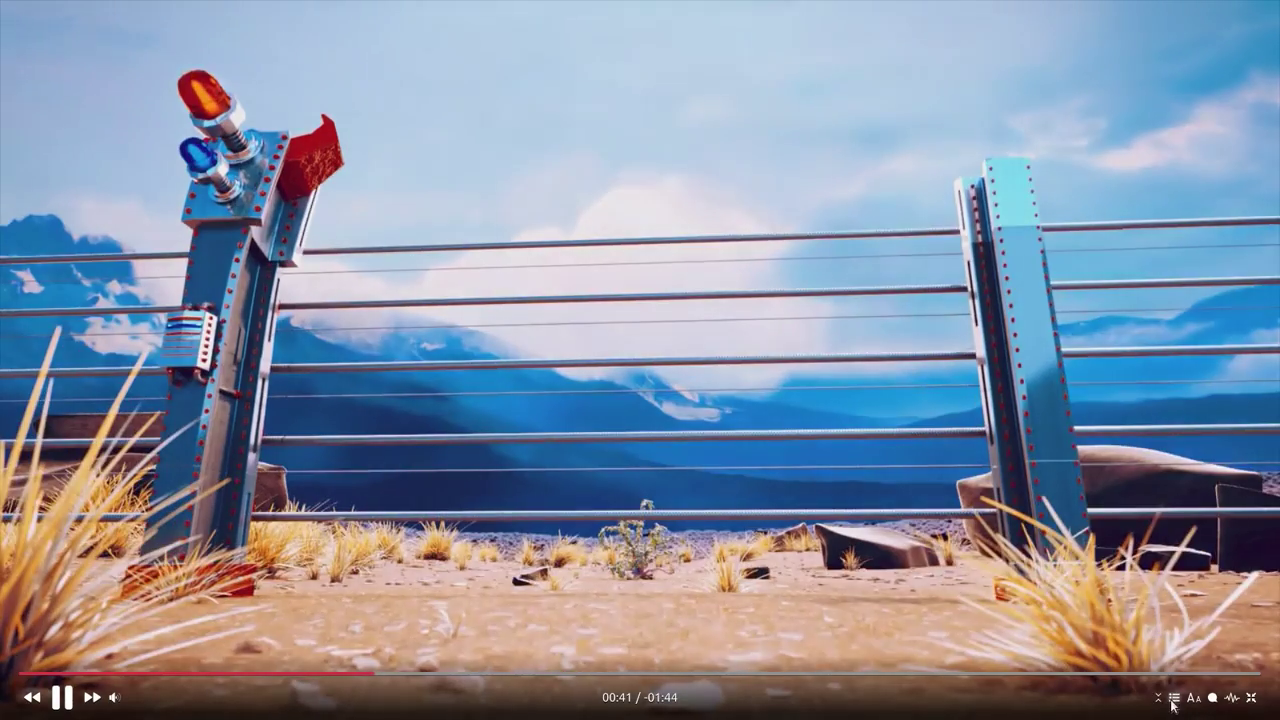
- Examine the playlist and the player's context menu during full-screen playback, and dismiss both
{"action": "left_click", "coordinate": [1173, 698]}
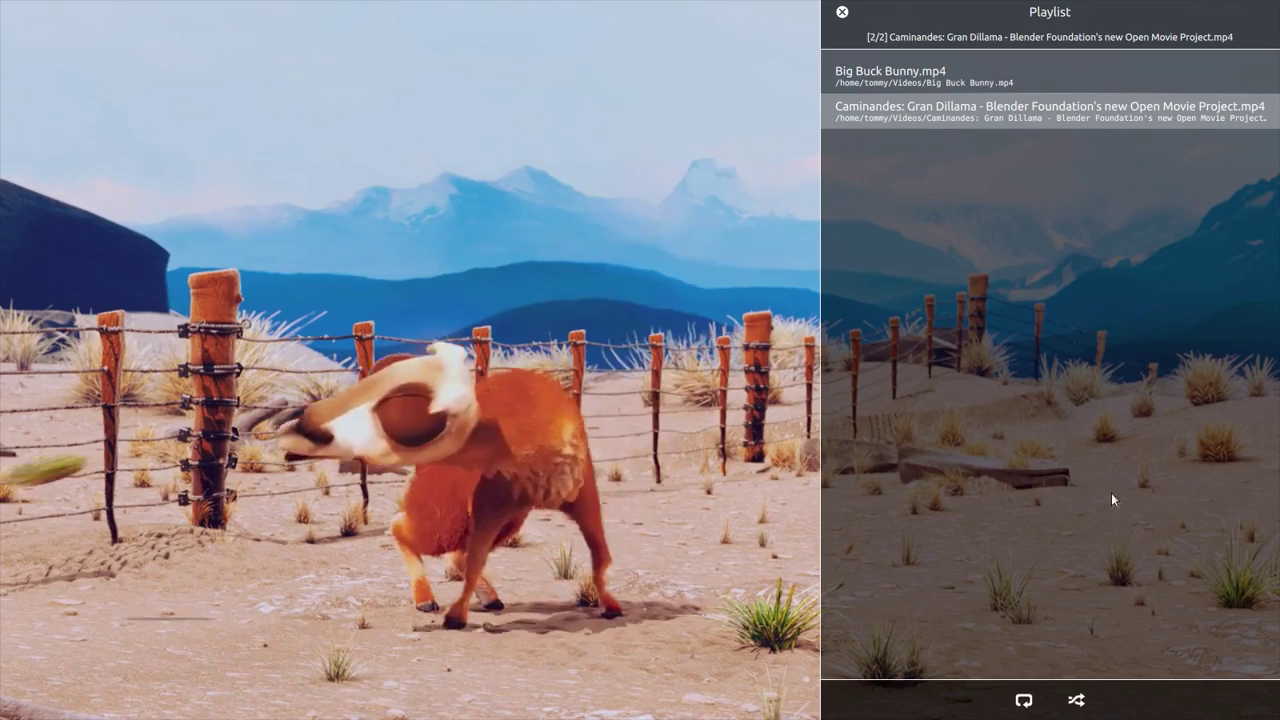
{"action": "left_click", "coordinate": [842, 13]}
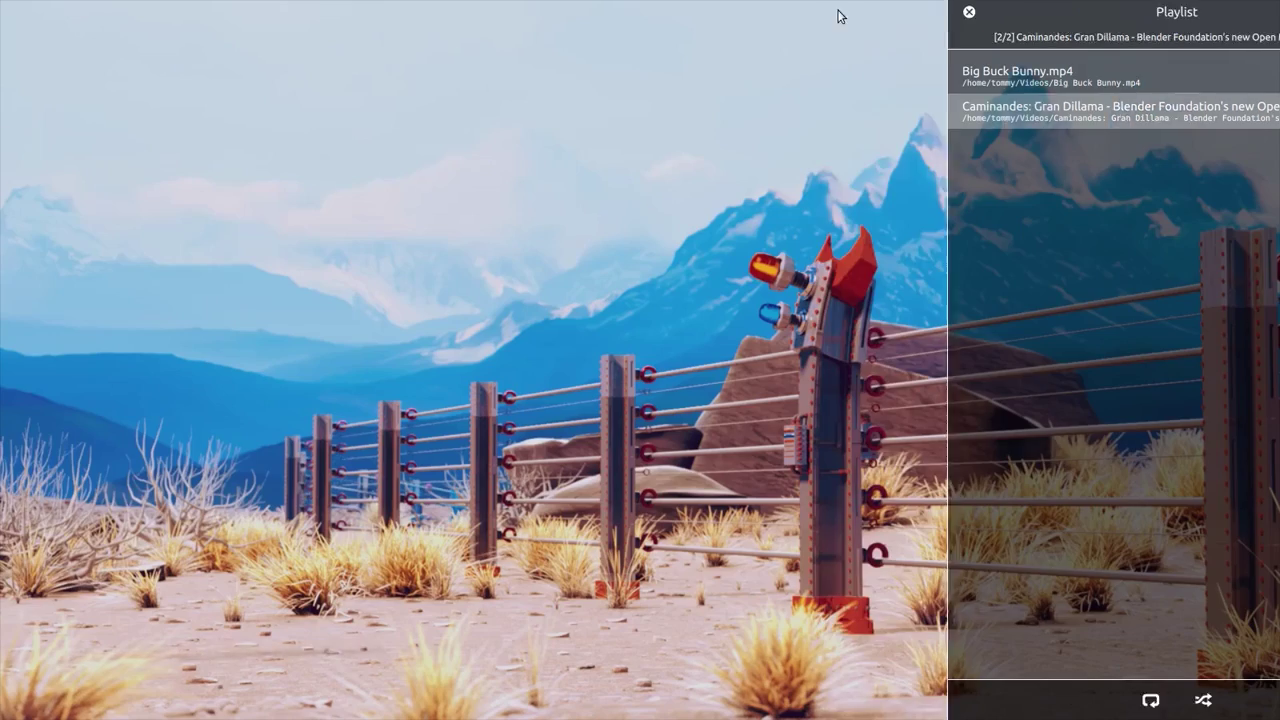
{"action": "right_click", "coordinate": [826, 99]}
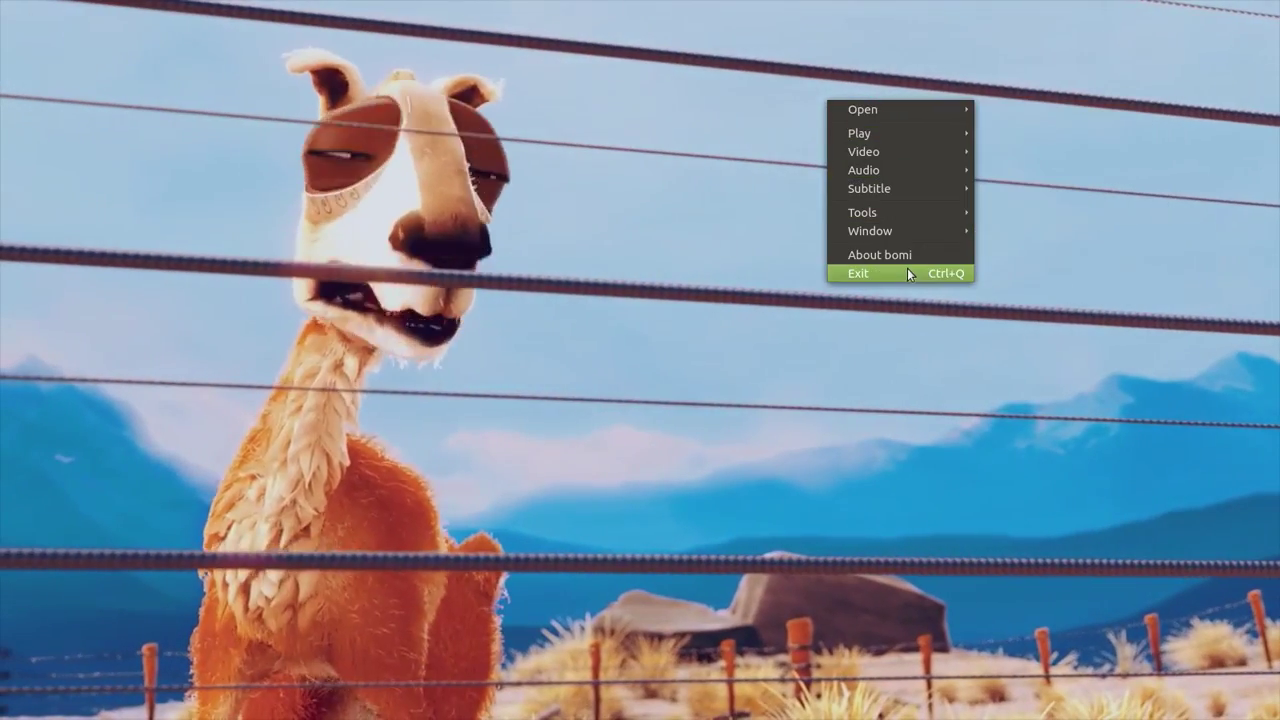
{"action": "left_click", "coordinate": [741, 44]}
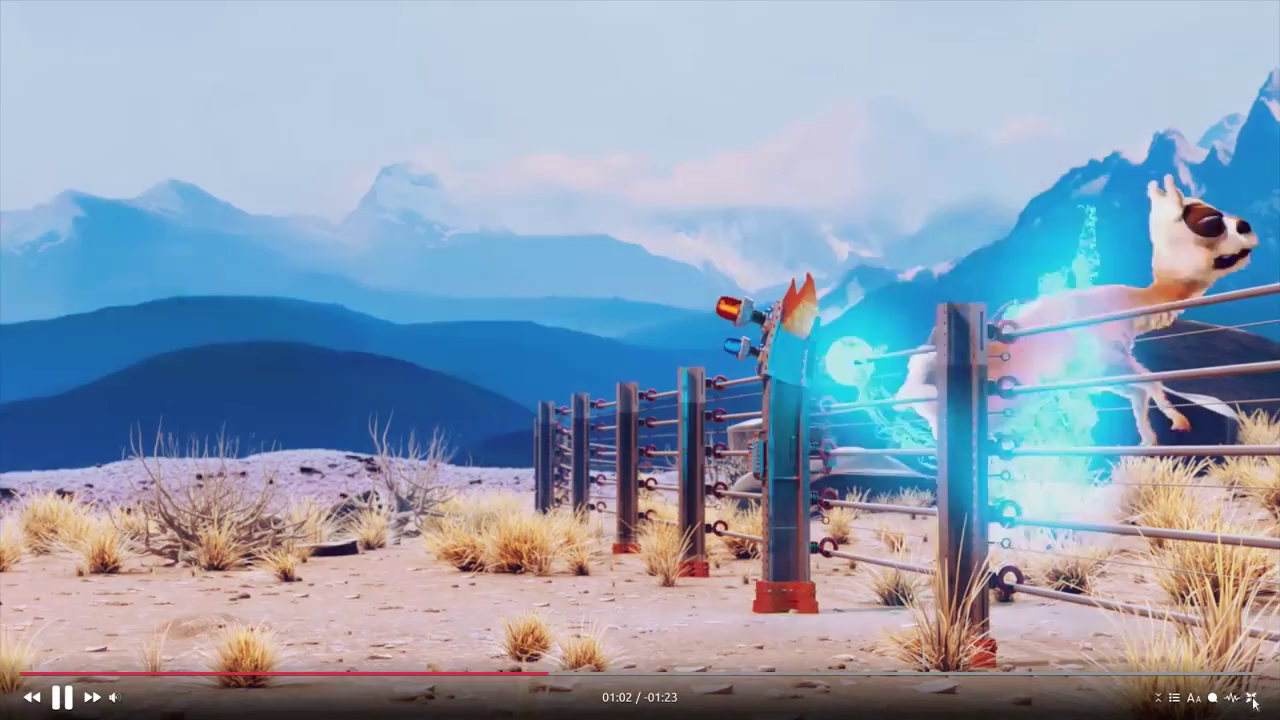
- Leave full-screen mode and close bomi
{"action": "left_click", "coordinate": [1251, 698]}
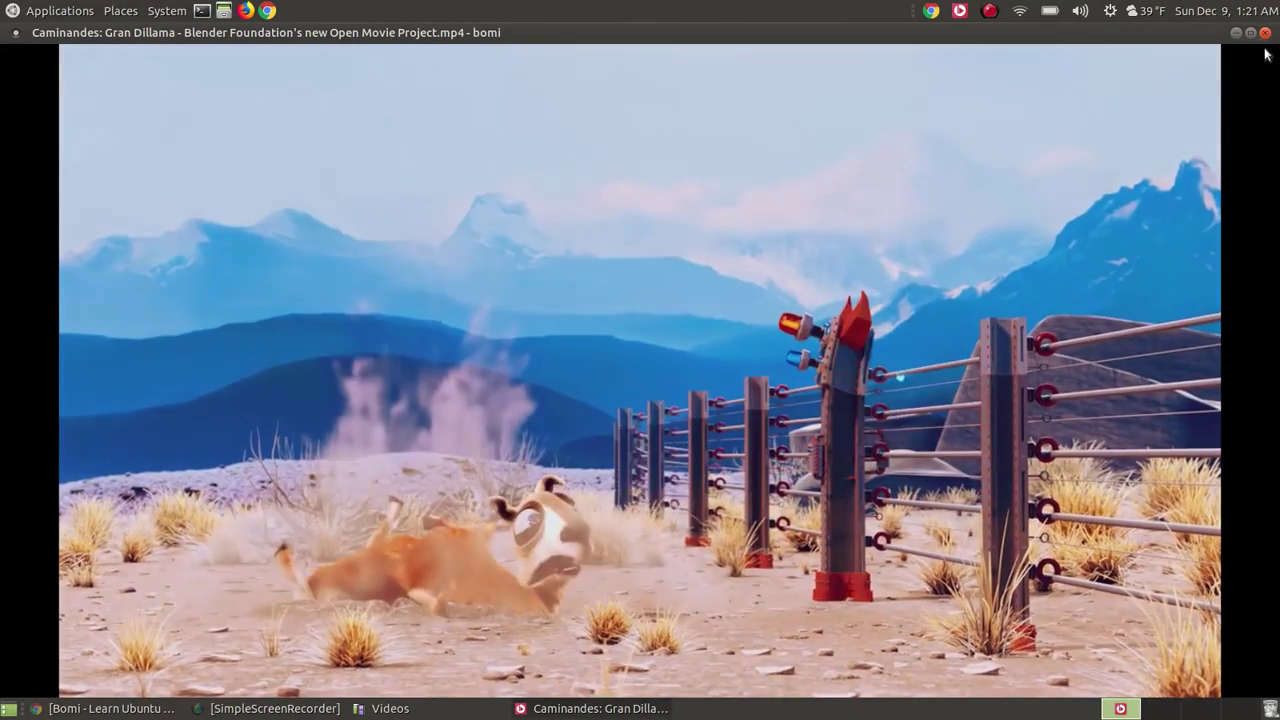
{"action": "left_click", "coordinate": [1265, 32]}
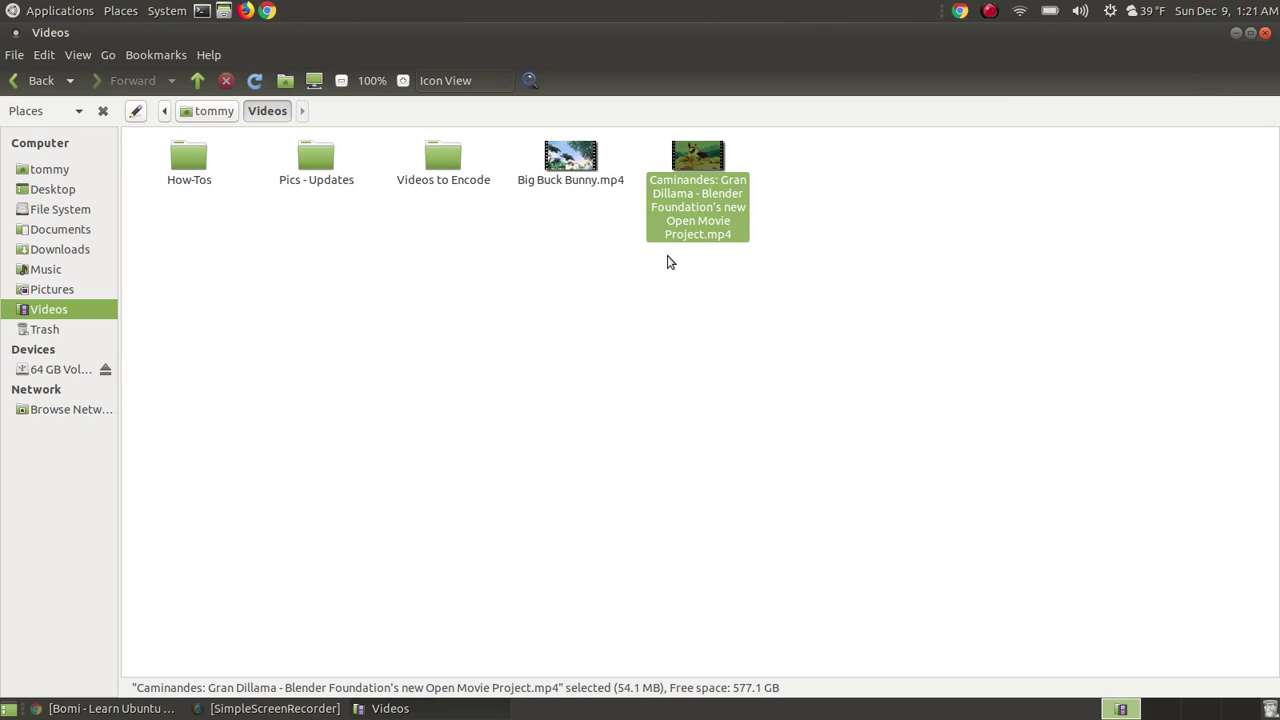
- Play Big Buck Bunny.mp4 with bomi, and close the player and minimize the Videos folder window
{"action": "right_click", "coordinate": [570, 166]}
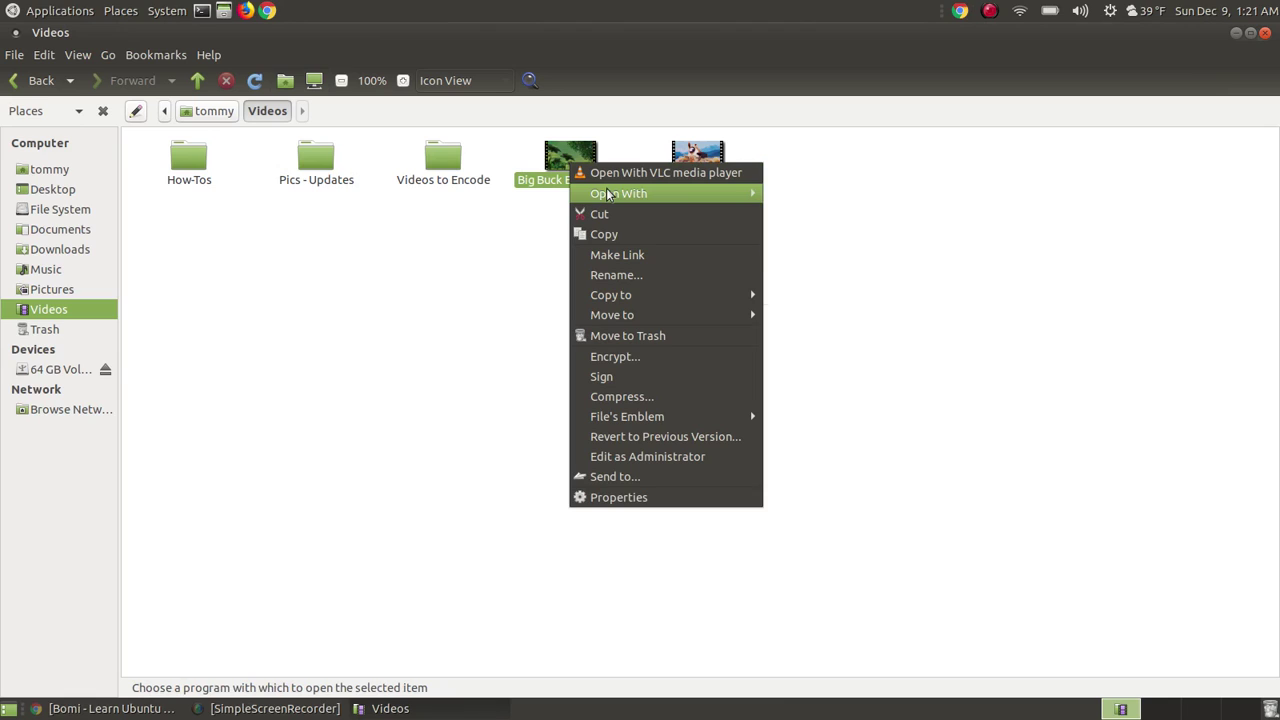
{"action": "mouse_move", "coordinate": [608, 193]}
{"action": "mouse_move", "coordinate": [648, 194]}
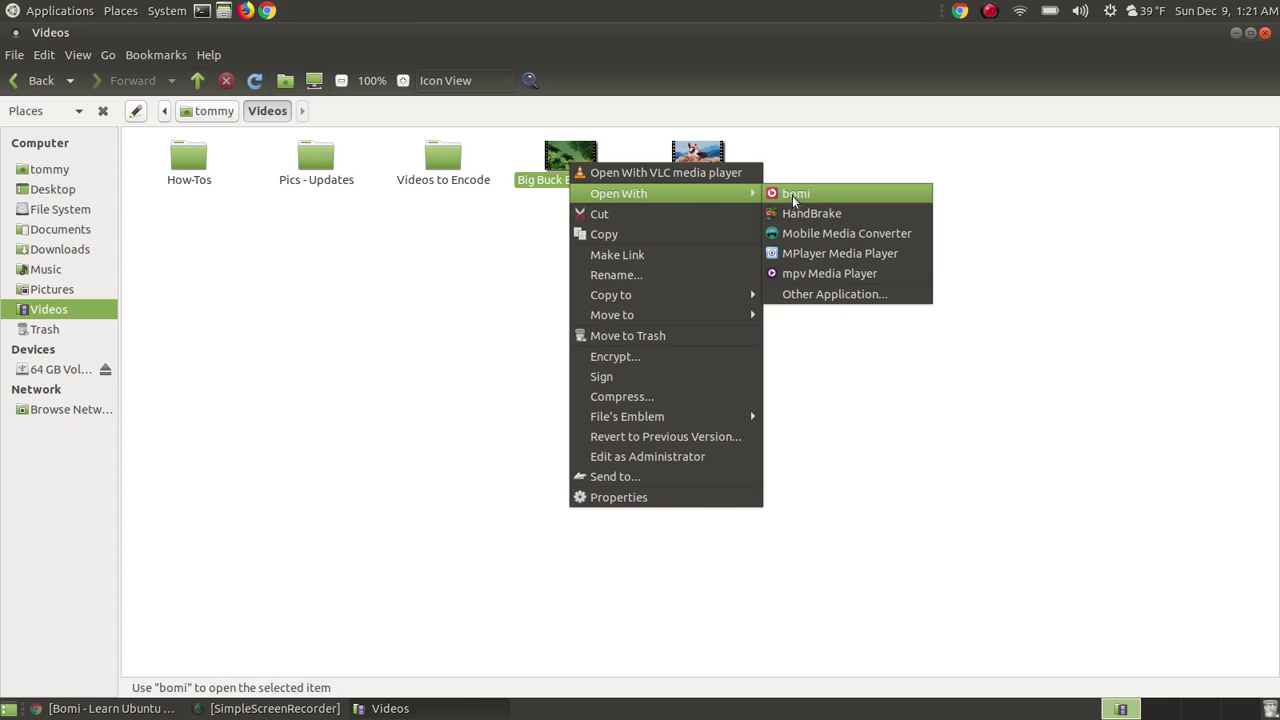
{"action": "left_click", "coordinate": [792, 195]}
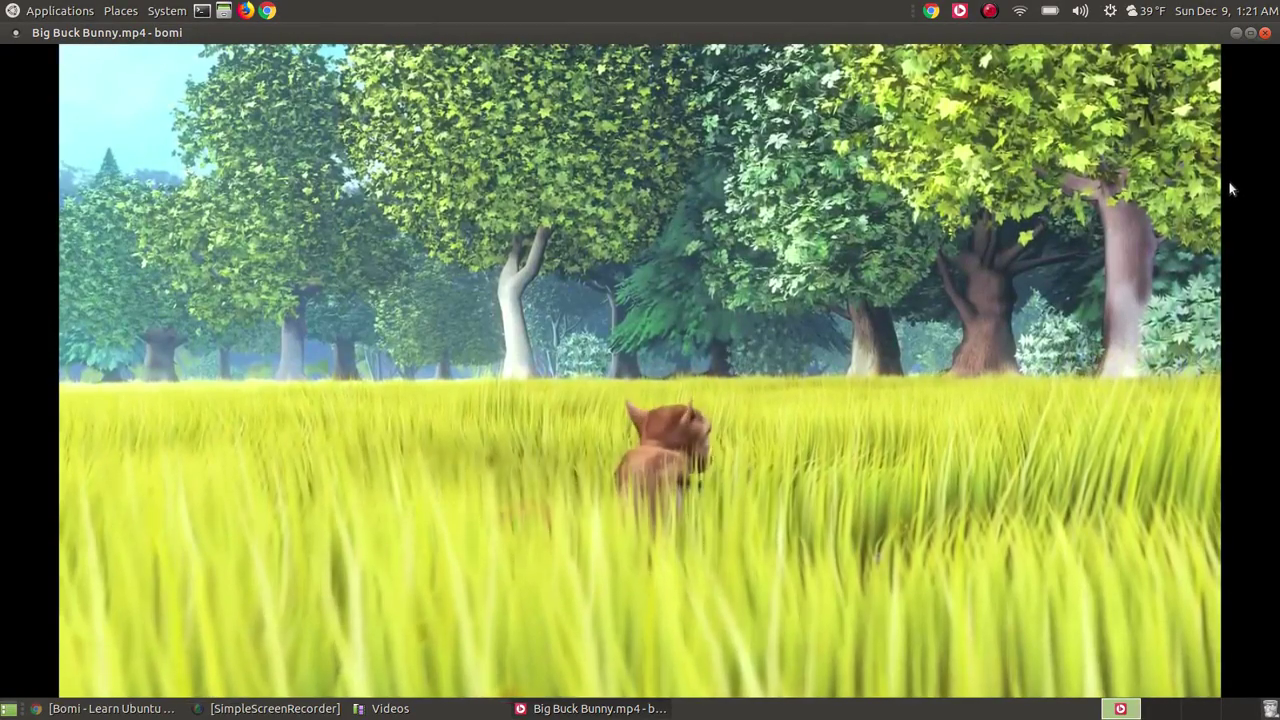
{"action": "left_click", "coordinate": [1265, 32]}
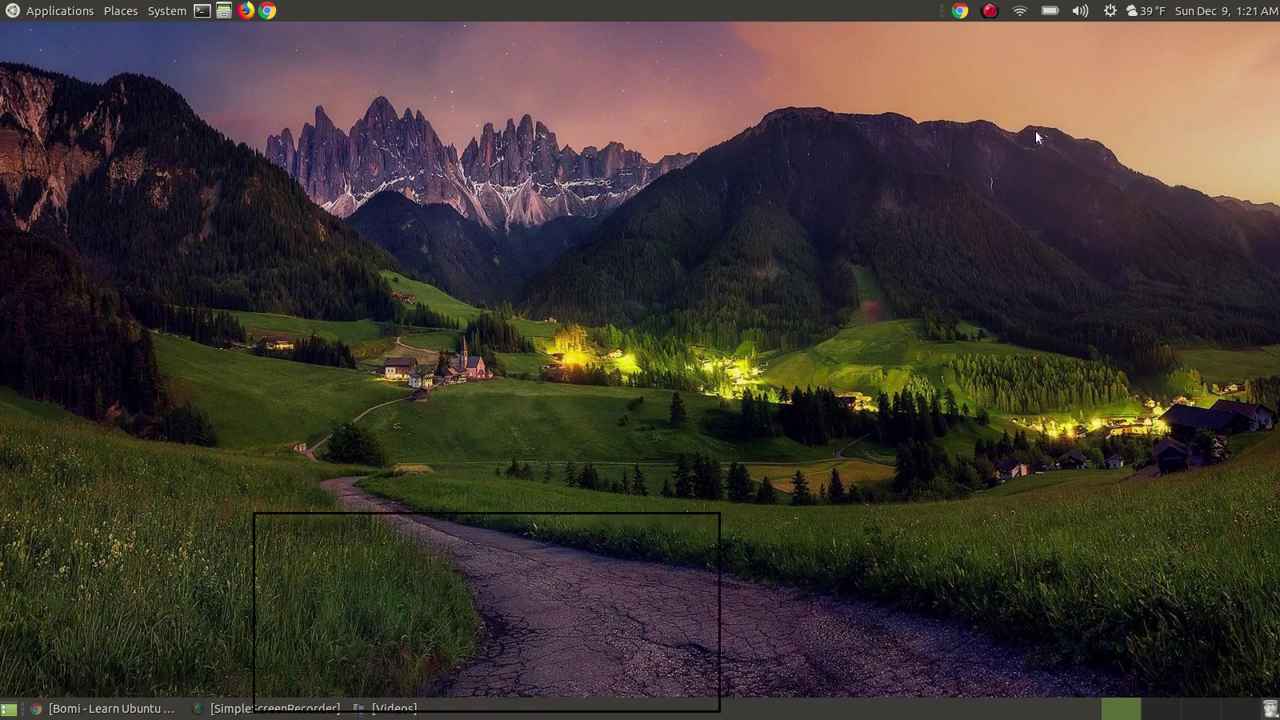
{"action": "left_click", "coordinate": [1236, 33]}
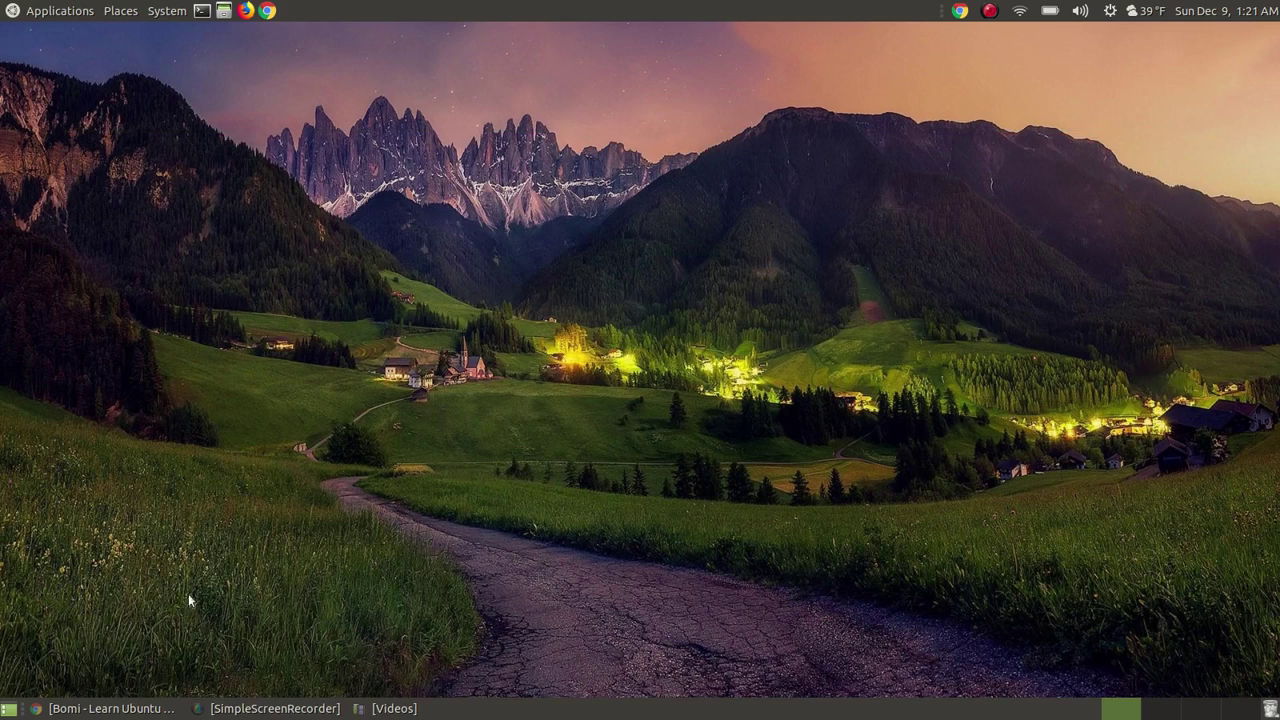
- Review the guide's remaining bomi sections, from the Preferences instructions onward, and minimize the browser
{"action": "left_click", "coordinate": [106, 703]}
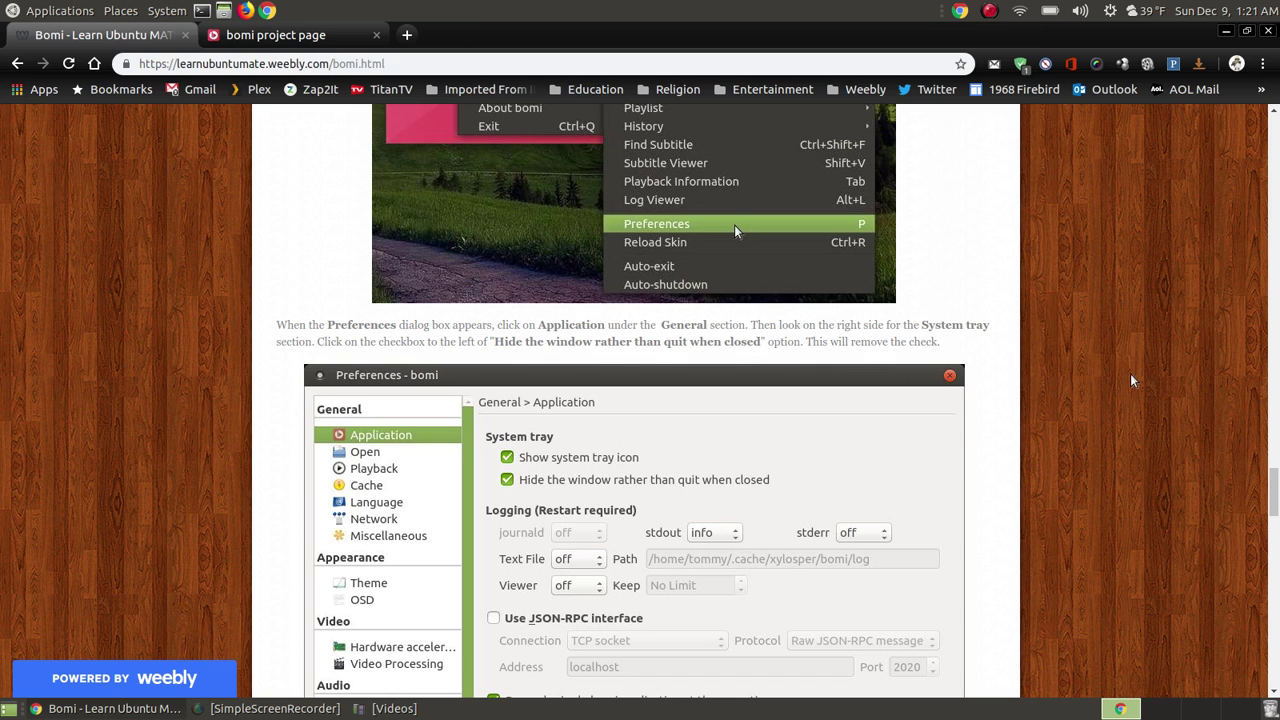
{"action": "scroll", "coordinate": [1130, 373], "scroll_direction": "down", "scroll_amount": 5}
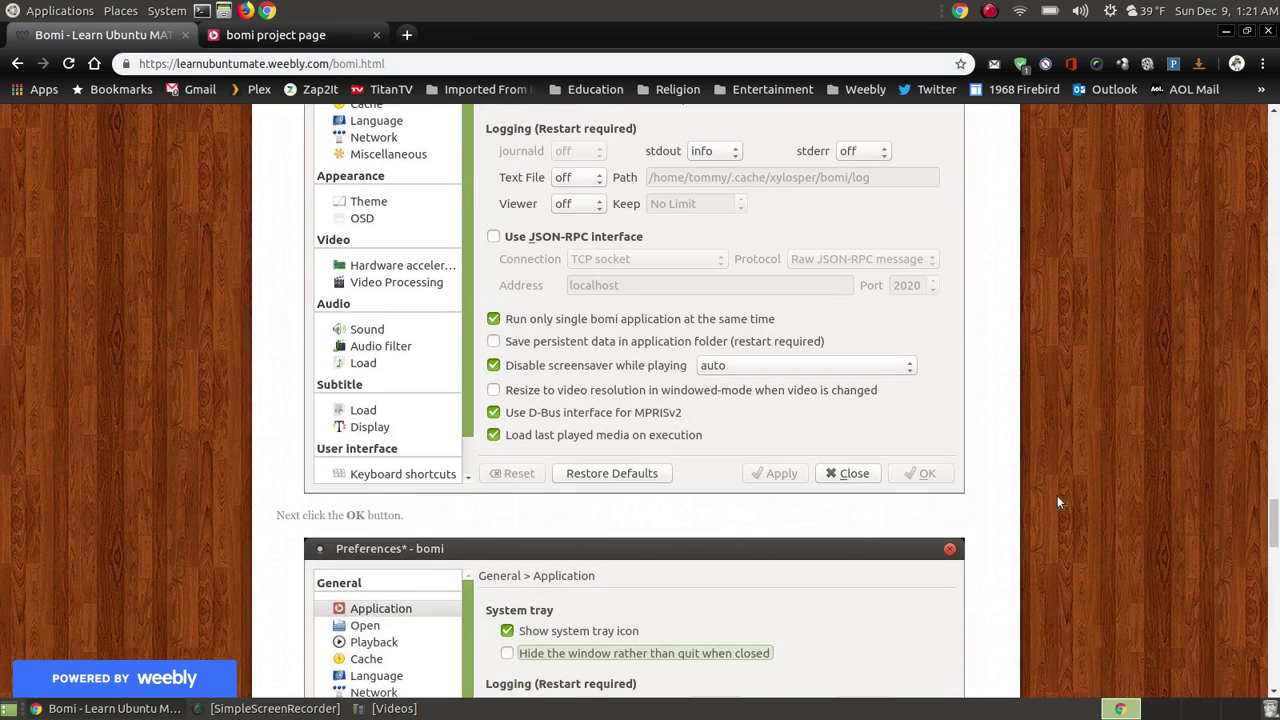
{"action": "left_click_drag", "start_coordinate": [1275, 526], "coordinate": [1275, 561]}
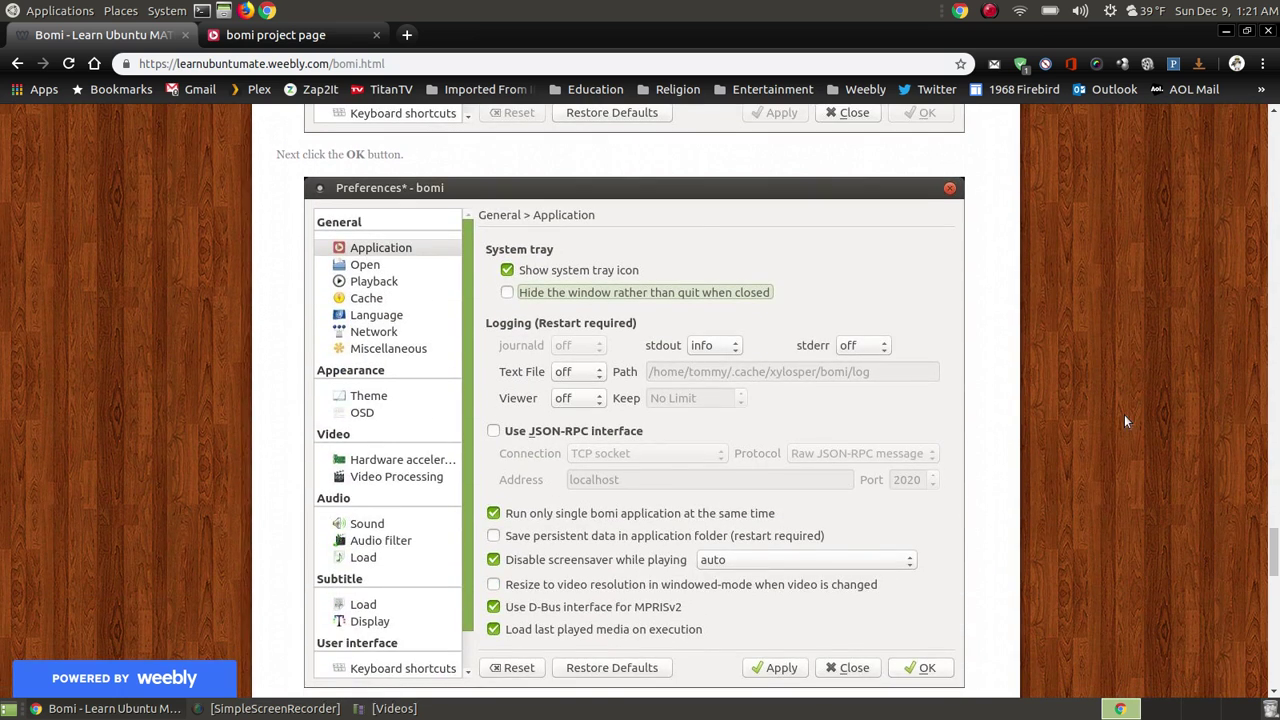
{"action": "scroll", "coordinate": [1124, 421], "scroll_direction": "down", "scroll_amount": 8}
{"action": "scroll", "coordinate": [1069, 483], "scroll_direction": "up", "scroll_amount": 7}
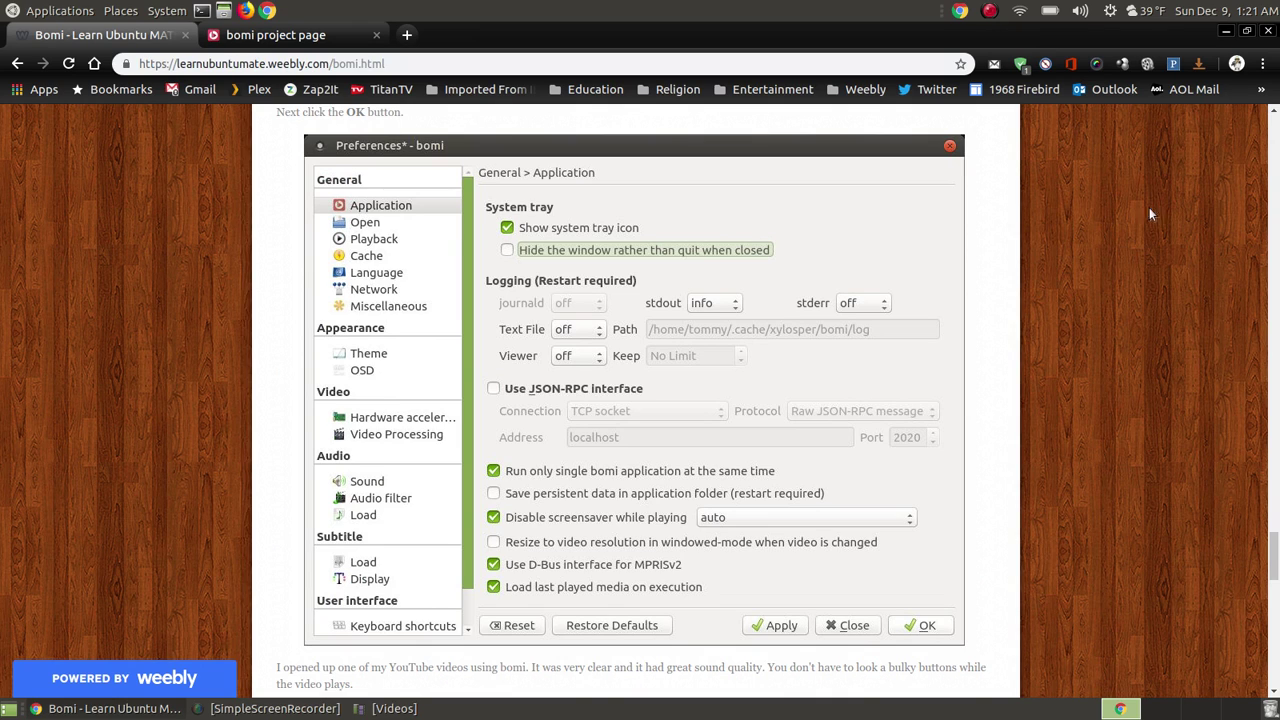
{"action": "left_click", "coordinate": [1226, 31]}
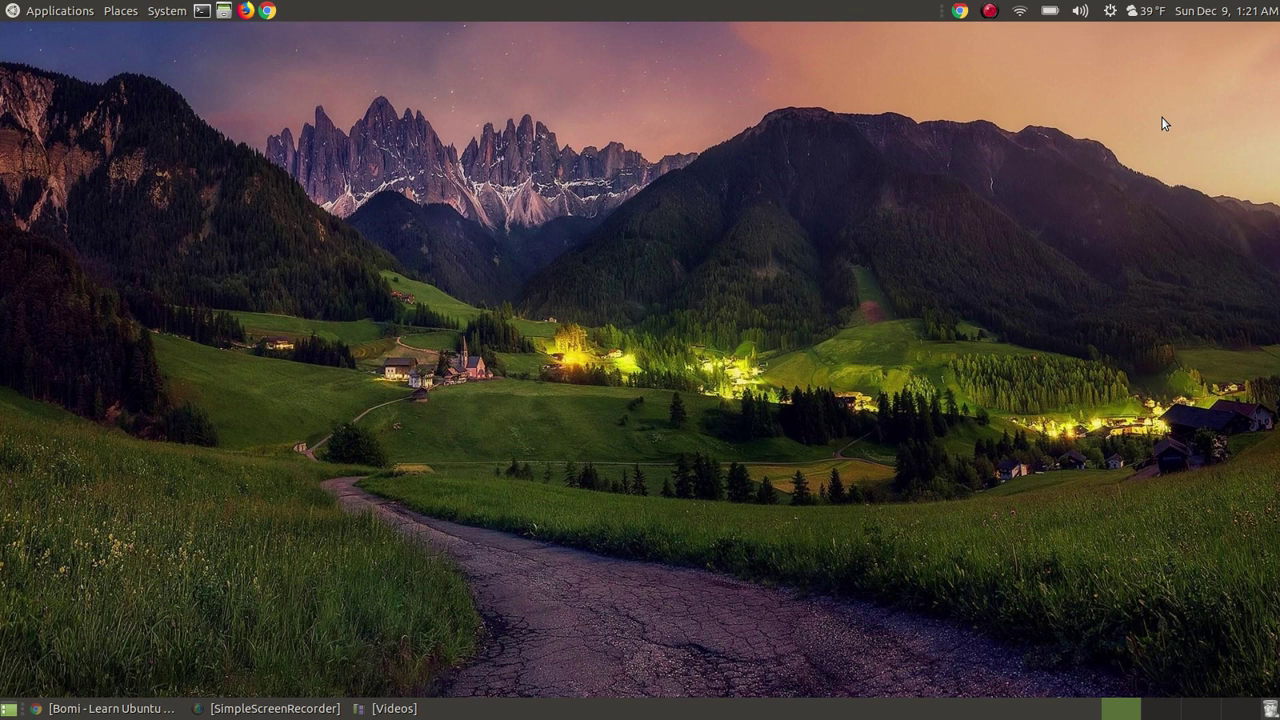
- Return to the guide's install and uninstall instructions for bomi, review them, and minimize the browser
{"action": "left_click", "coordinate": [110, 708]}
{"action": "left_click_drag", "start_coordinate": [1275, 555], "coordinate": [1277, 137]}
{"action": "scroll", "coordinate": [790, 428], "scroll_direction": "down", "scroll_amount": 3}
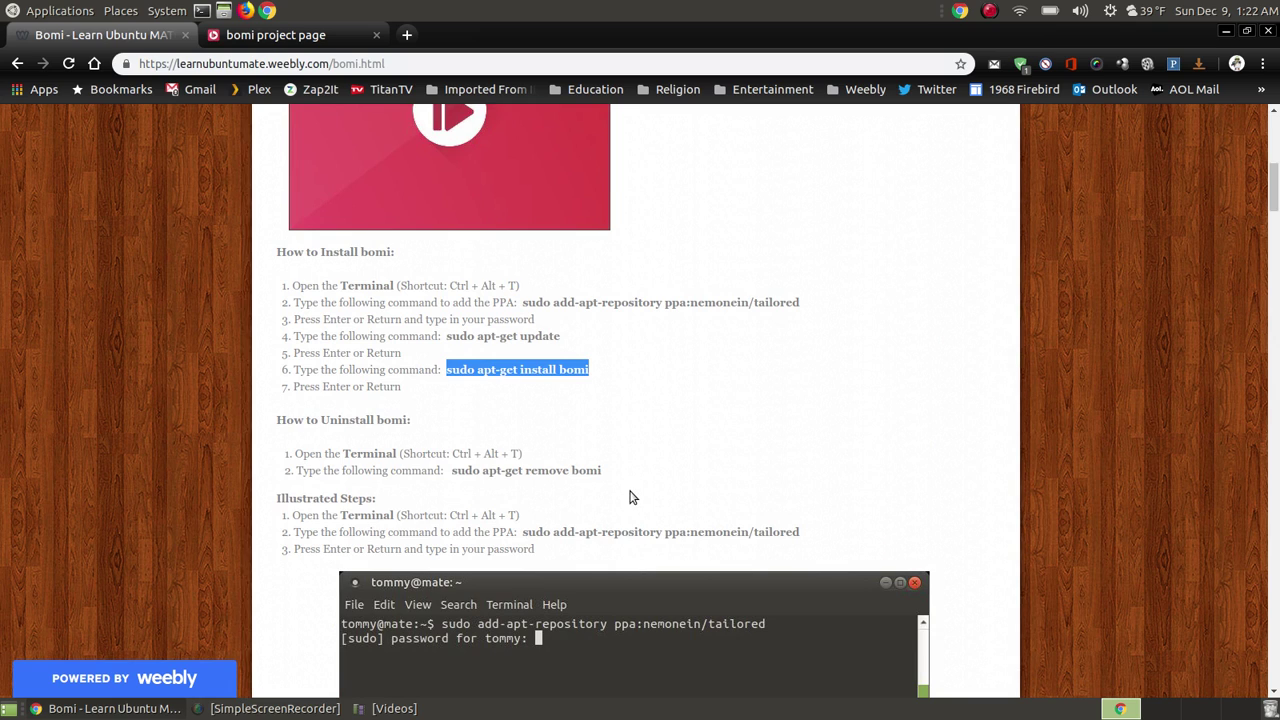
{"action": "left_click", "coordinate": [1083, 414]}
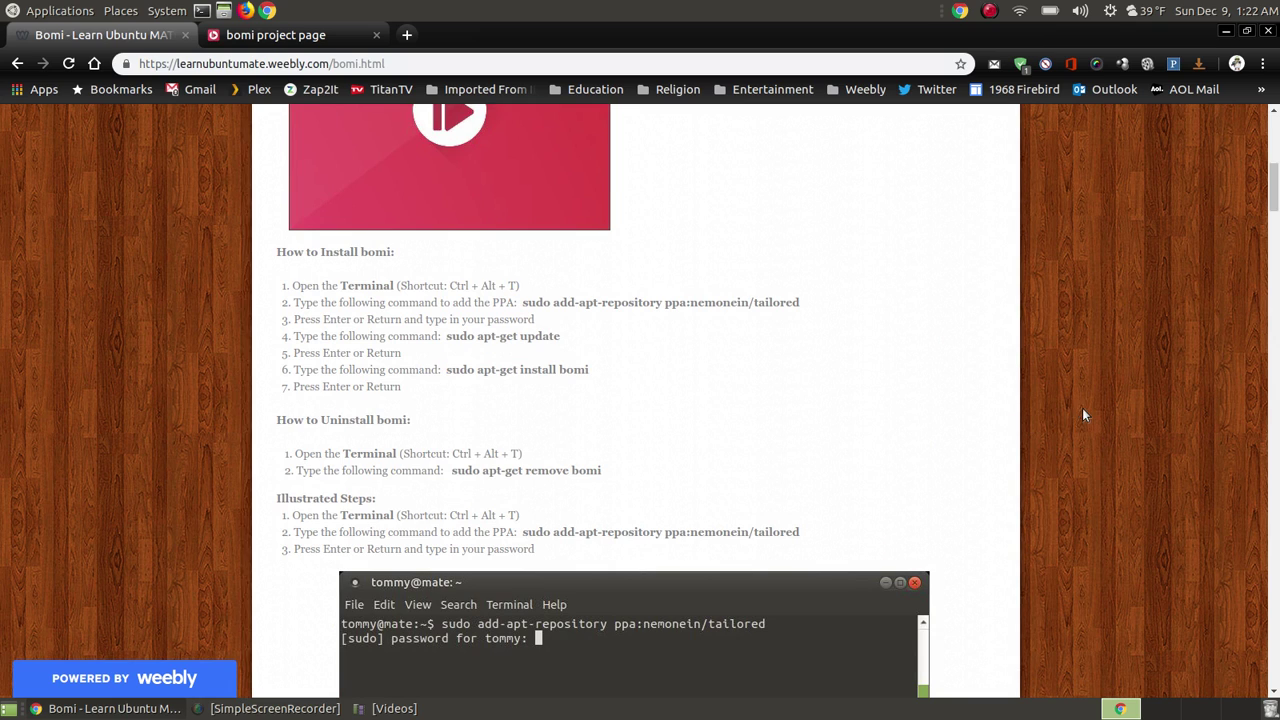
{"action": "left_click", "coordinate": [1226, 31]}
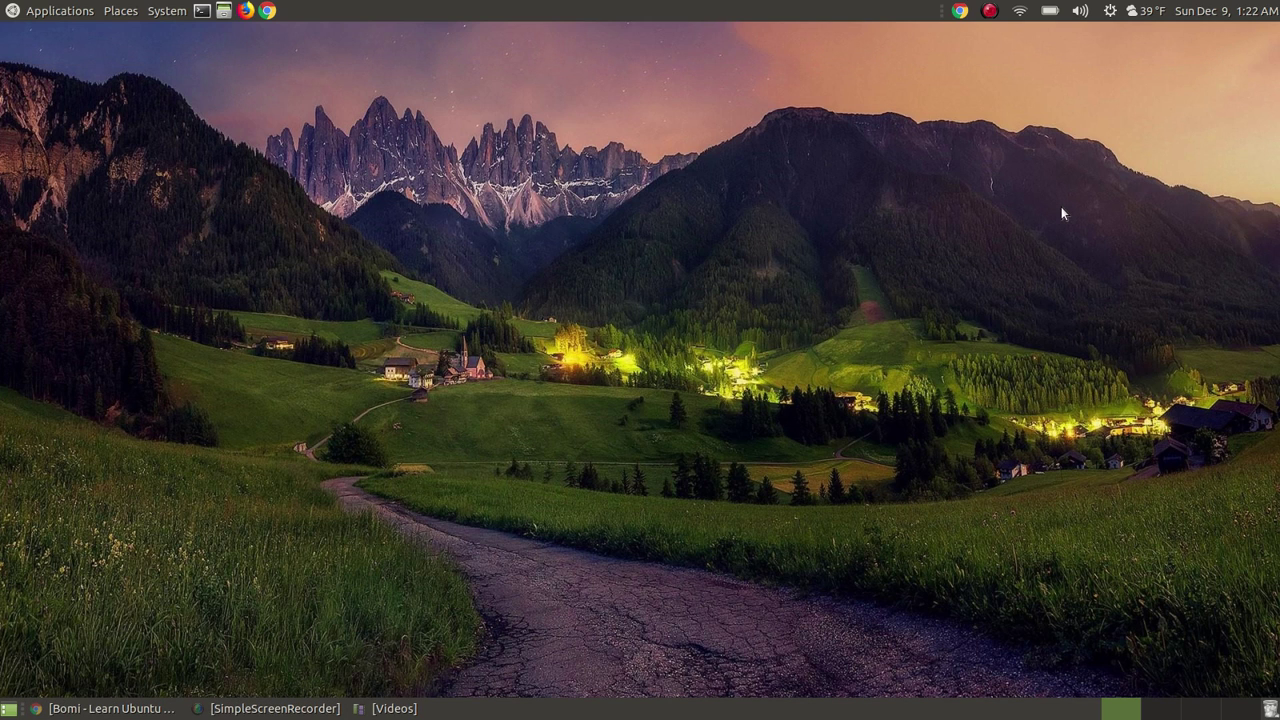